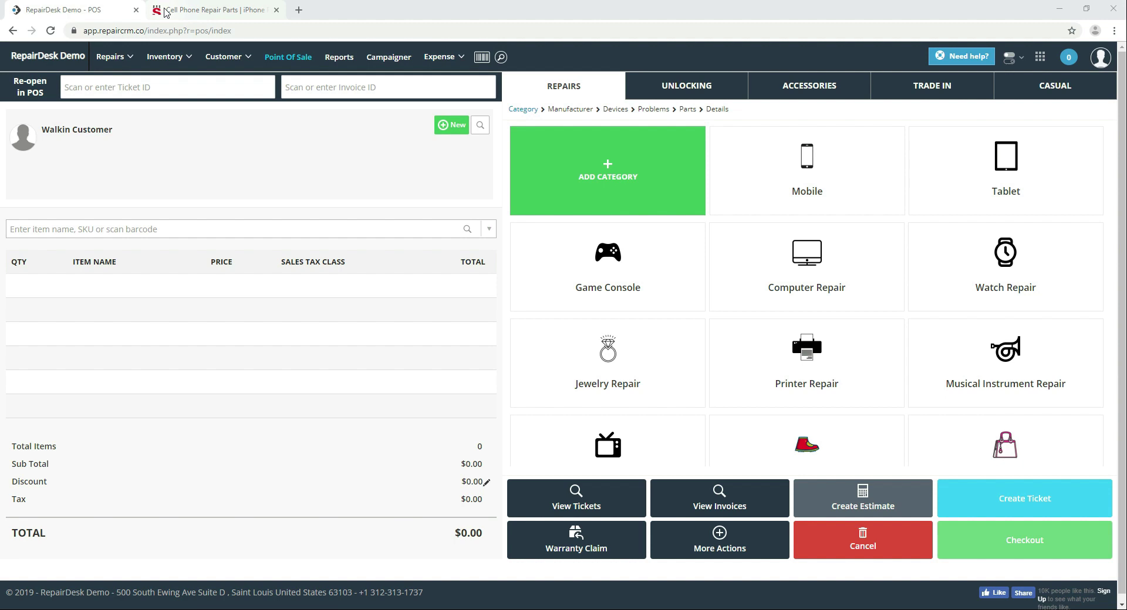
Step: Switch to the MobileSentrix website and open the account information page for editing
{"action": "left_click", "coordinate": [165, 13]}
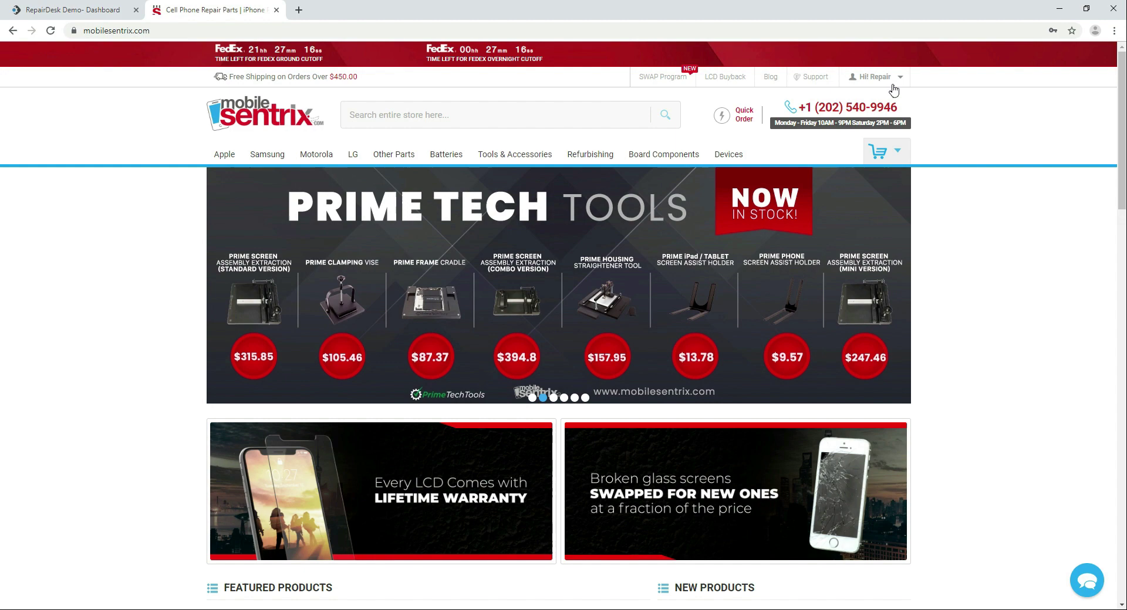
{"action": "mouse_move", "coordinate": [894, 81]}
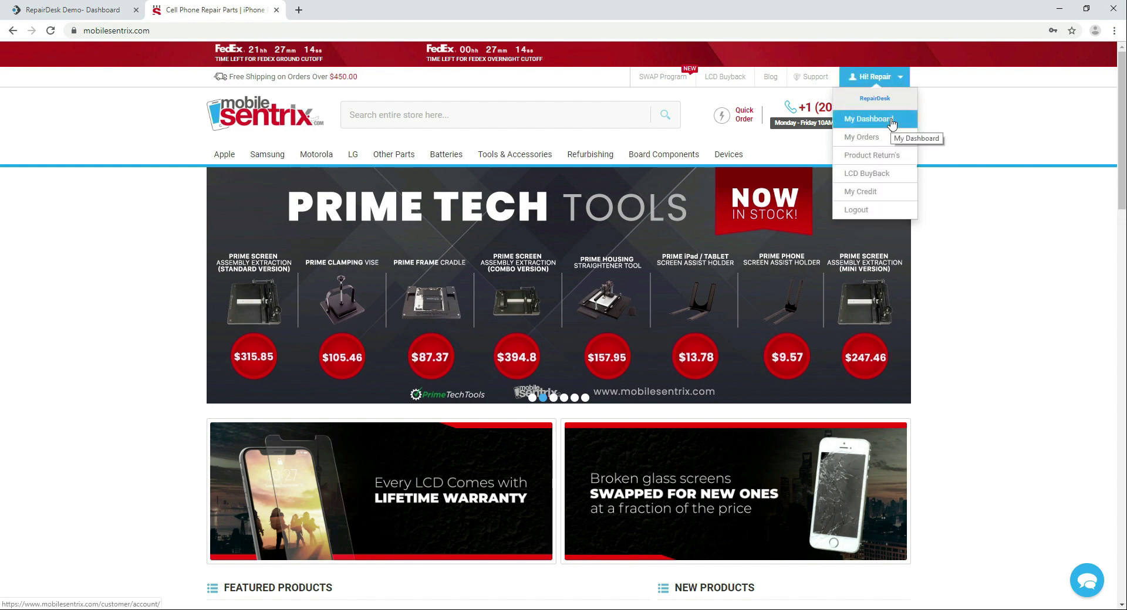
{"action": "left_click", "coordinate": [892, 121]}
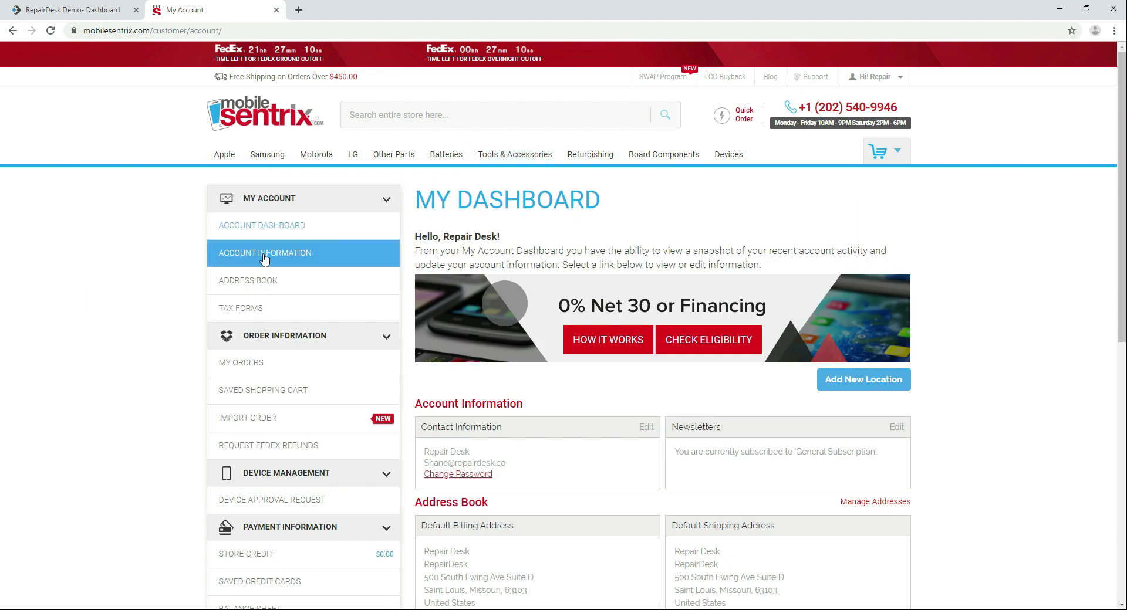
{"action": "left_click", "coordinate": [264, 254]}
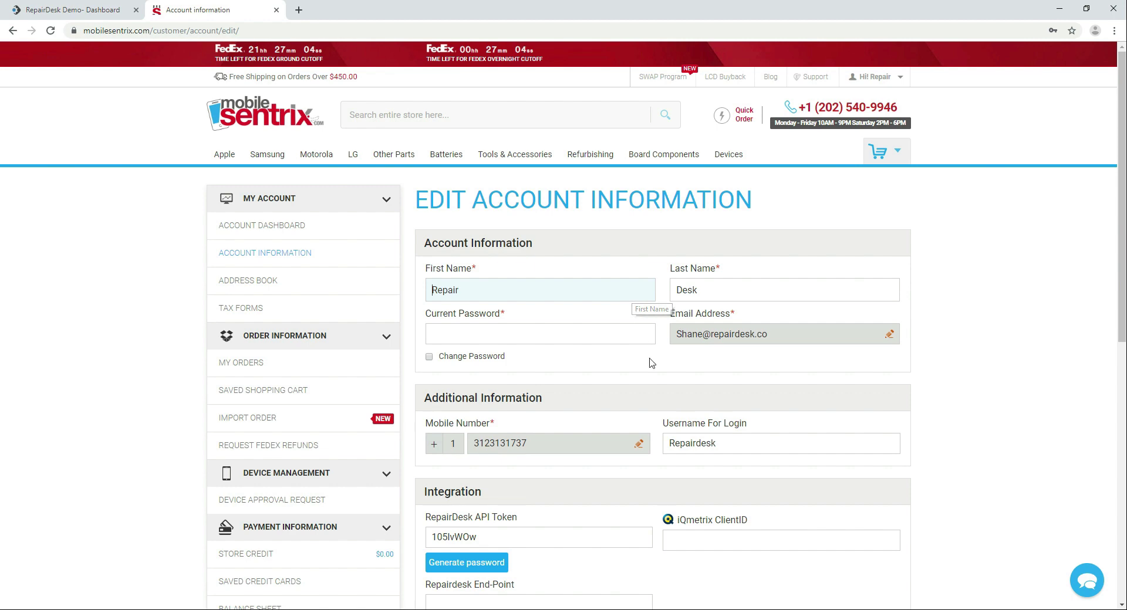
Step: Generate a new RepairDesk API token in the Integration section and copy it
{"action": "scroll", "coordinate": [646, 364], "scroll_direction": "down", "scroll_amount": 3}
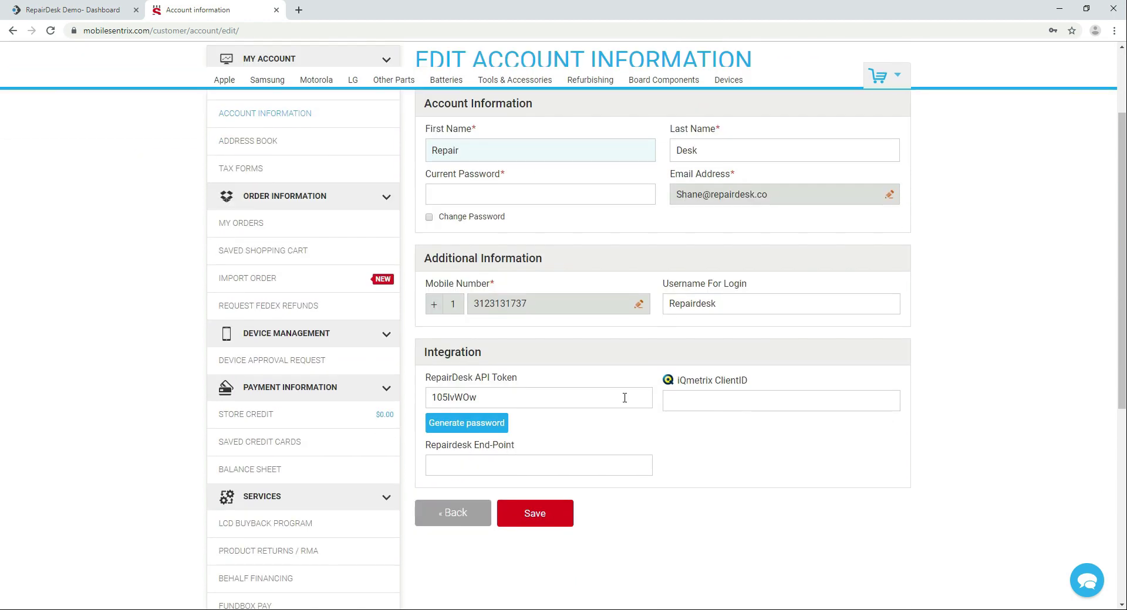
{"action": "left_click", "coordinate": [490, 425]}
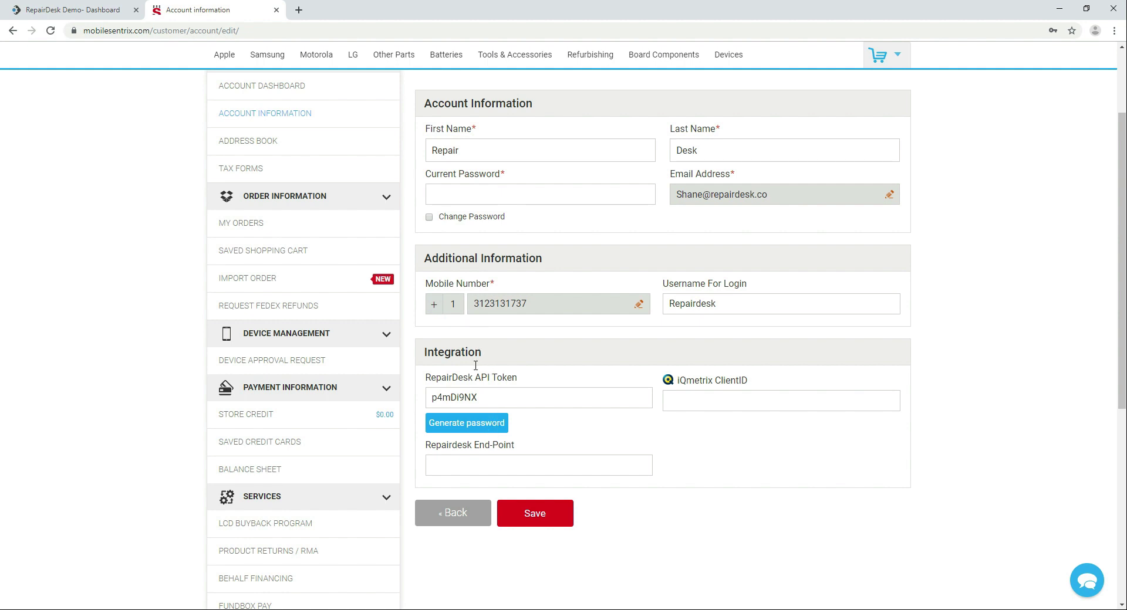
{"action": "right_click", "coordinate": [462, 400]}
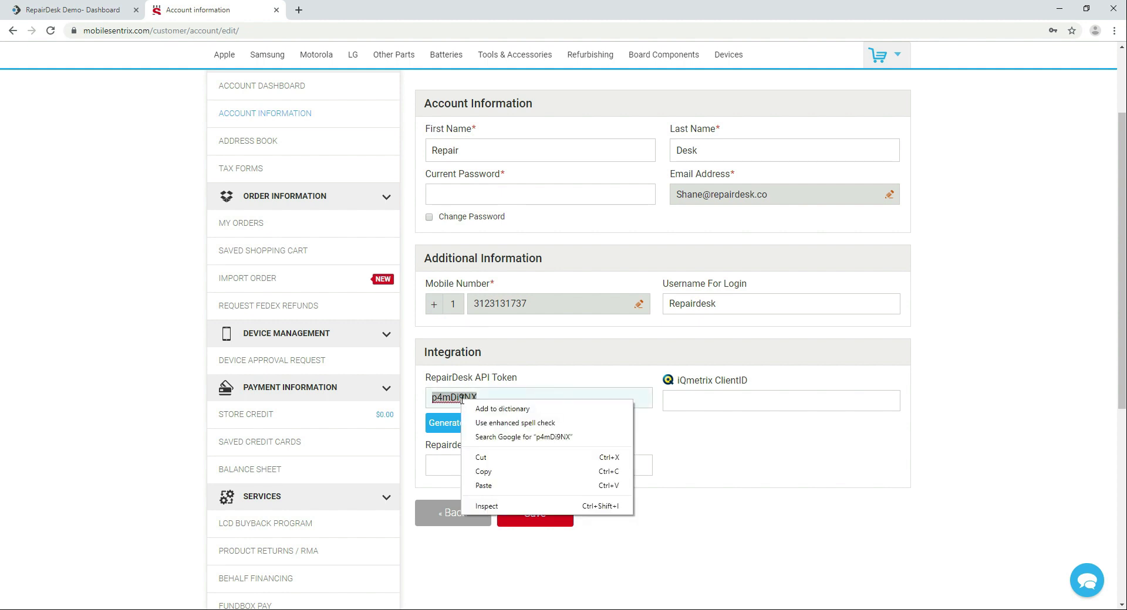
{"action": "left_click", "coordinate": [490, 470]}
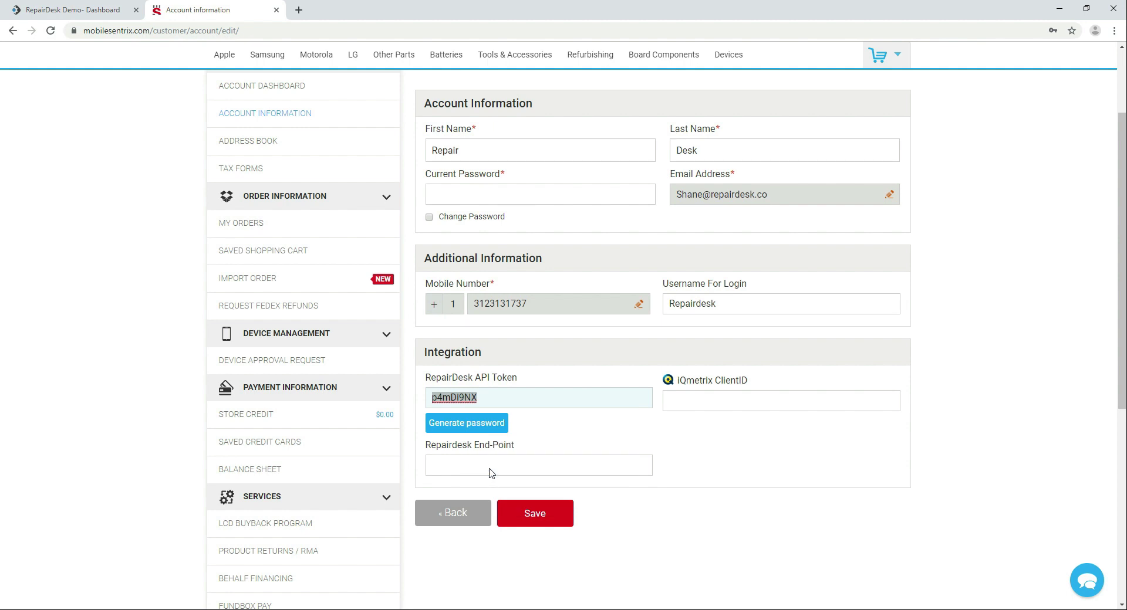
Step: Fill in the current account password with the saved one and save the account information
{"action": "left_click", "coordinate": [468, 197]}
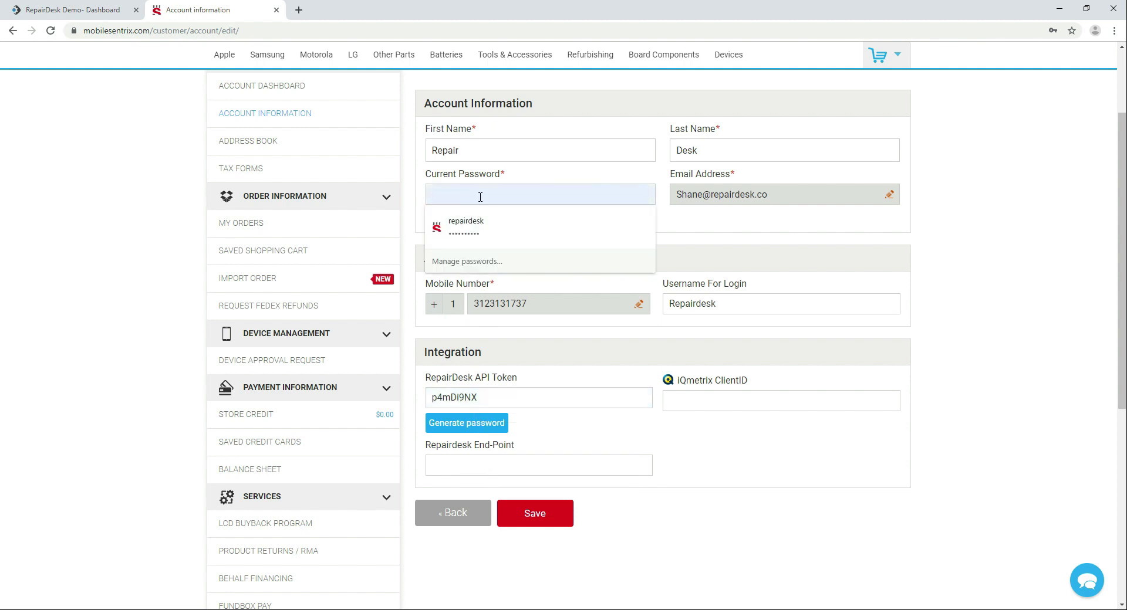
{"action": "left_click", "coordinate": [469, 228]}
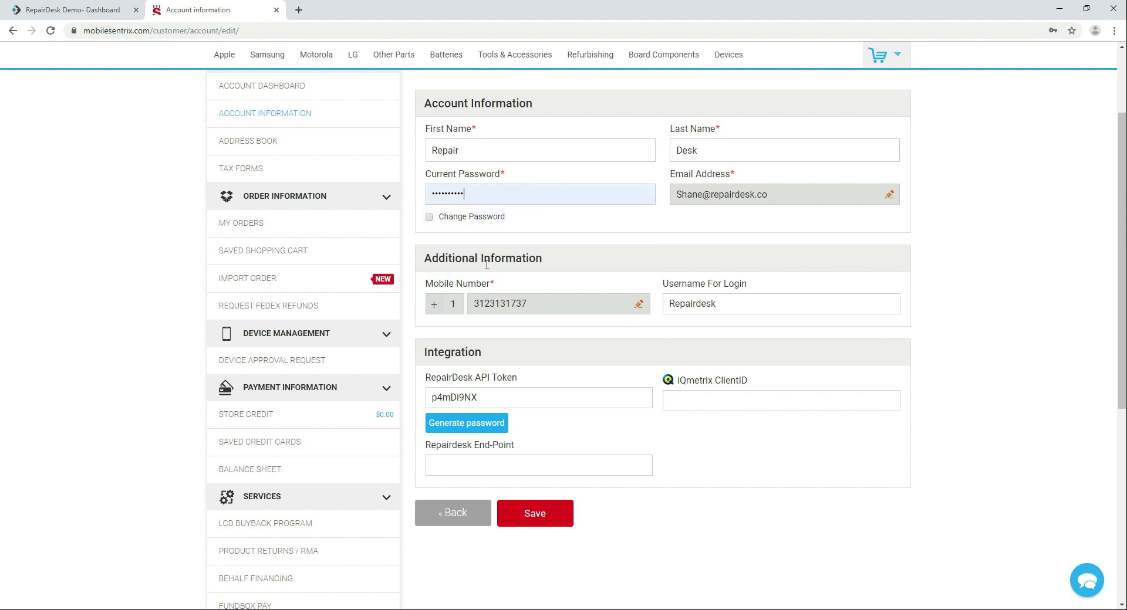
{"action": "left_click", "coordinate": [550, 514]}
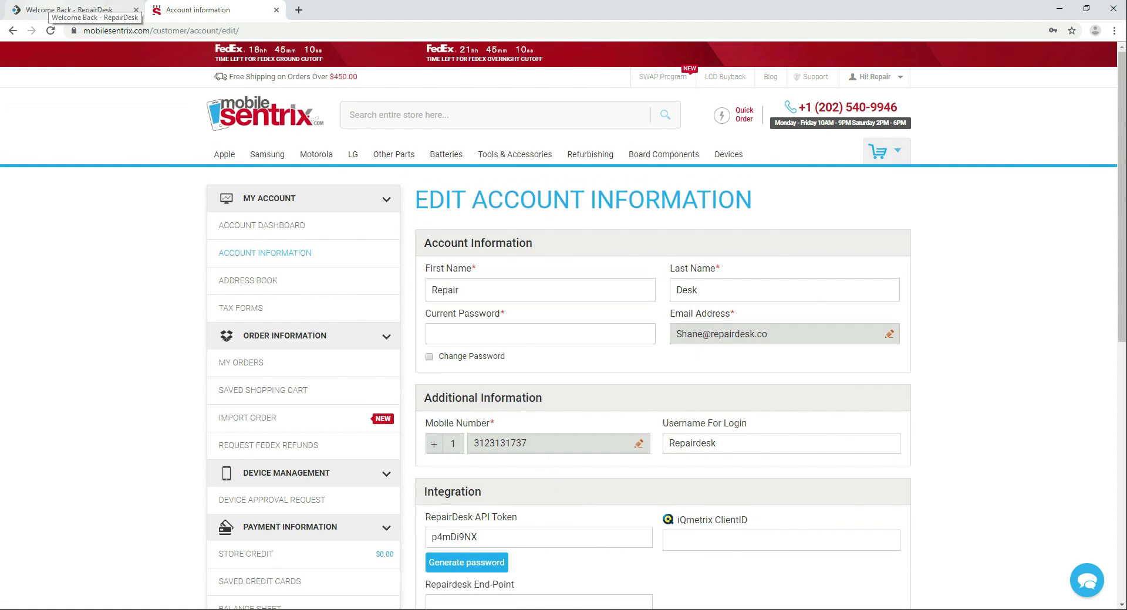
Step: Switch to RepairDesk, log in with the prefilled credentials and open the Mobile Sentrix integration settings
{"action": "left_click", "coordinate": [59, 10]}
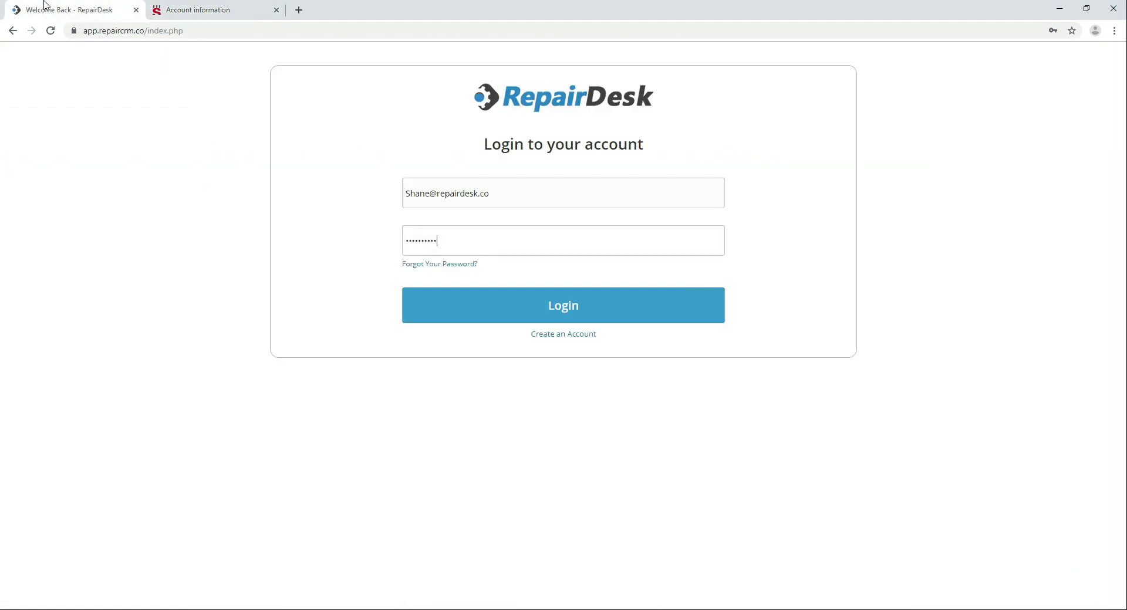
{"action": "left_click", "coordinate": [564, 311]}
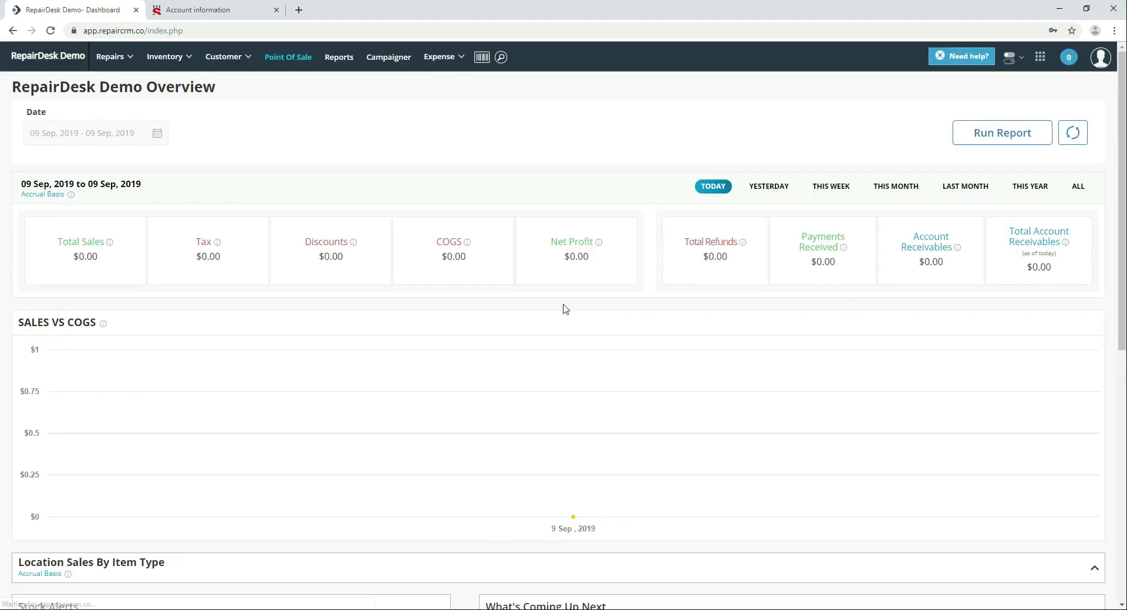
{"action": "left_click", "coordinate": [1040, 56]}
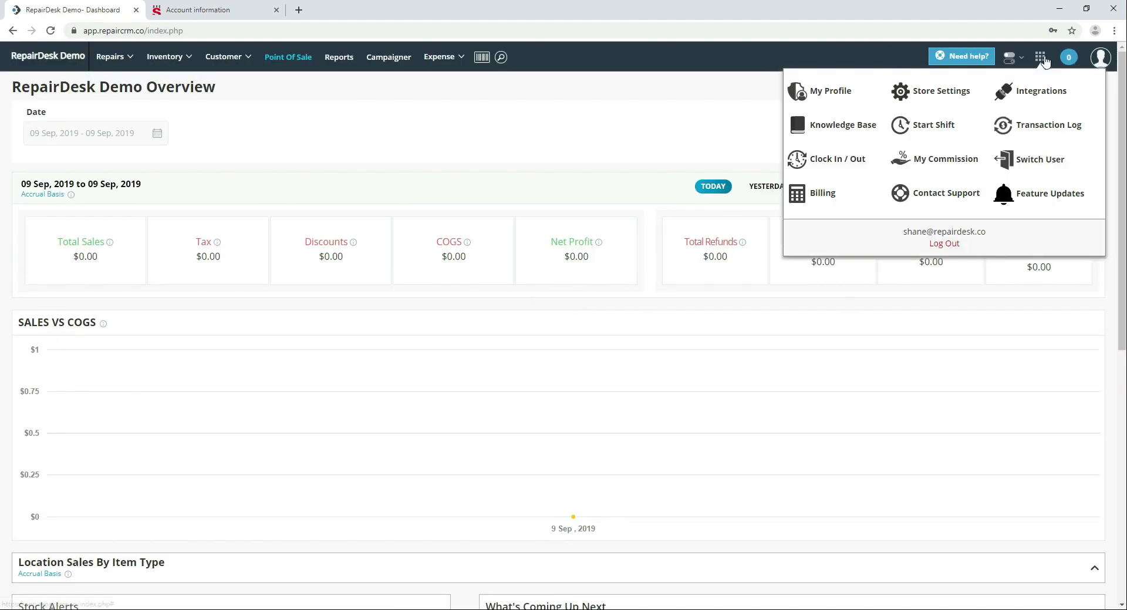
{"action": "left_click", "coordinate": [1043, 96]}
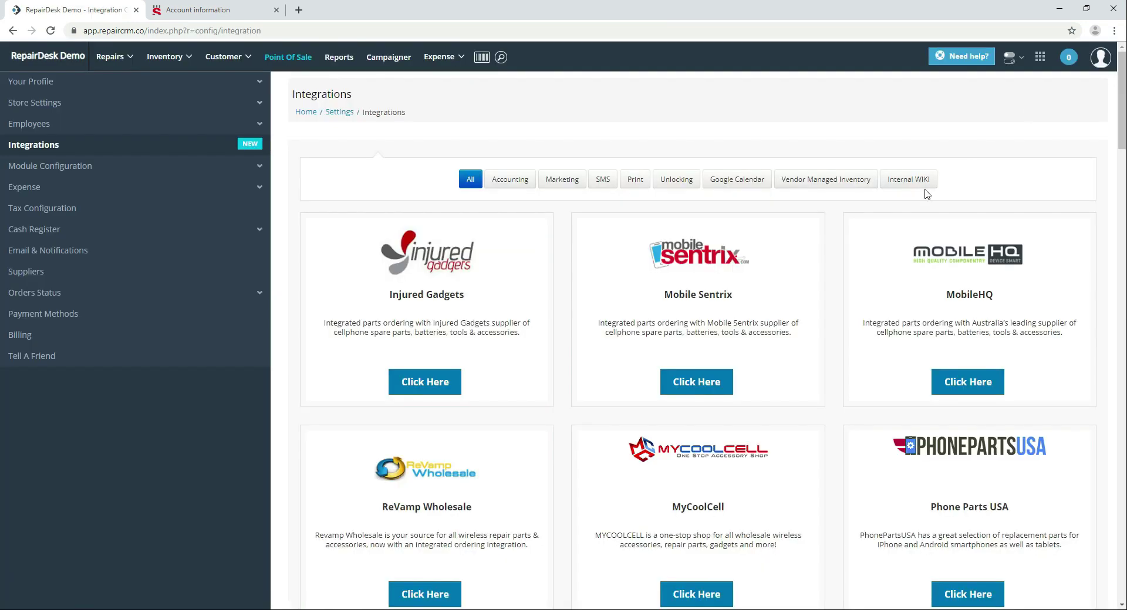
{"action": "left_click", "coordinate": [693, 383]}
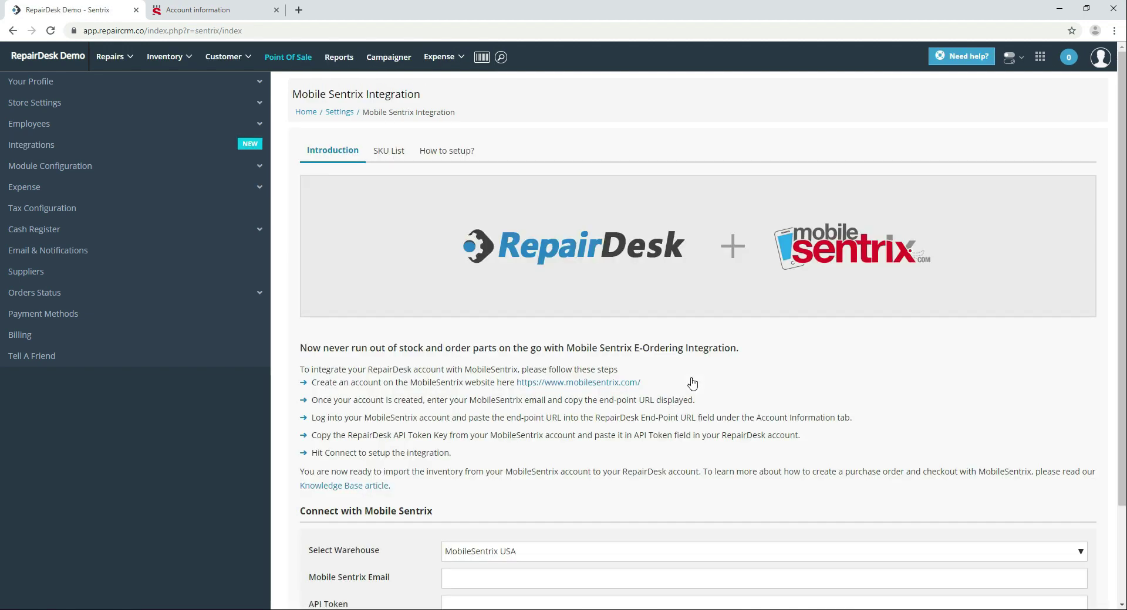
Step: Connect Mobile Sentrix using the MobileSentrix USA warehouse, the account's e-mail and the copied API token
{"action": "scroll", "coordinate": [661, 376], "scroll_direction": "down", "scroll_amount": 2}
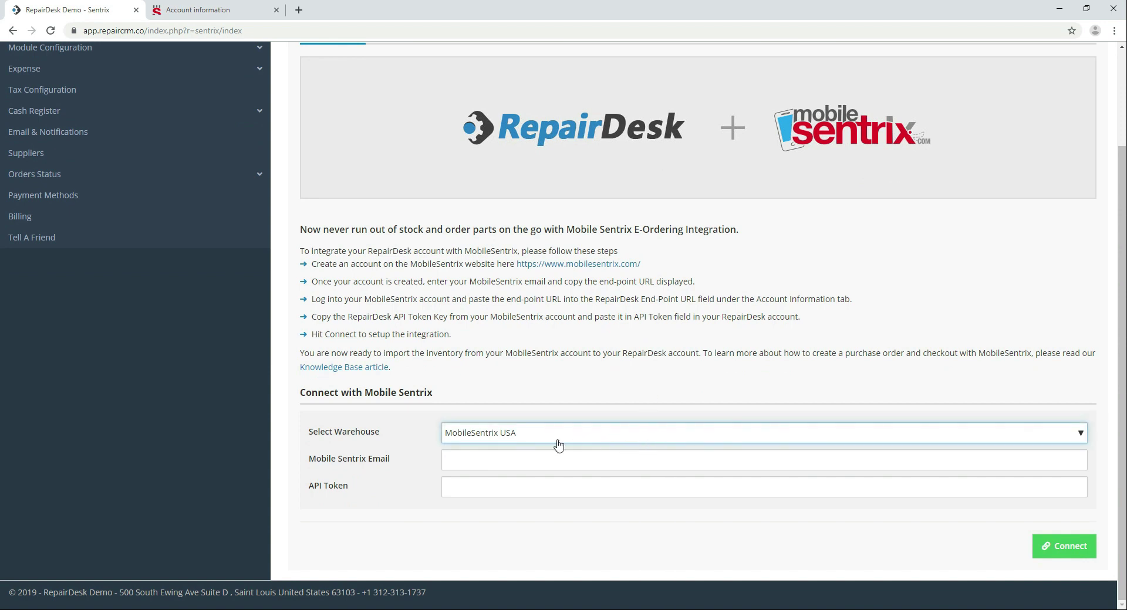
{"action": "left_click", "coordinate": [503, 433]}
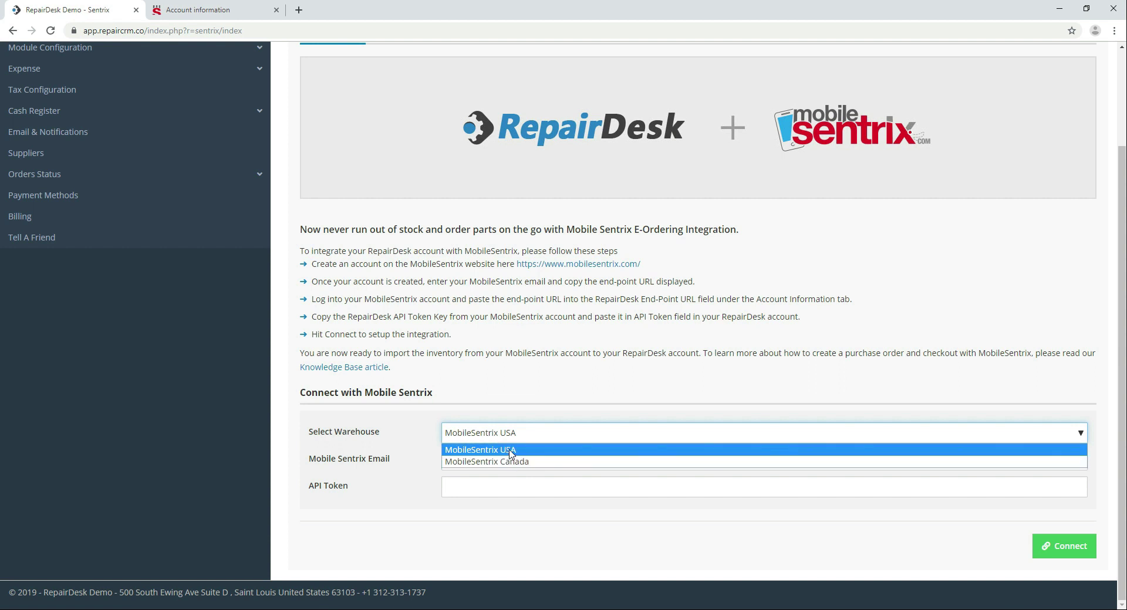
{"action": "left_click", "coordinate": [509, 450]}
{"action": "left_click", "coordinate": [498, 465]}
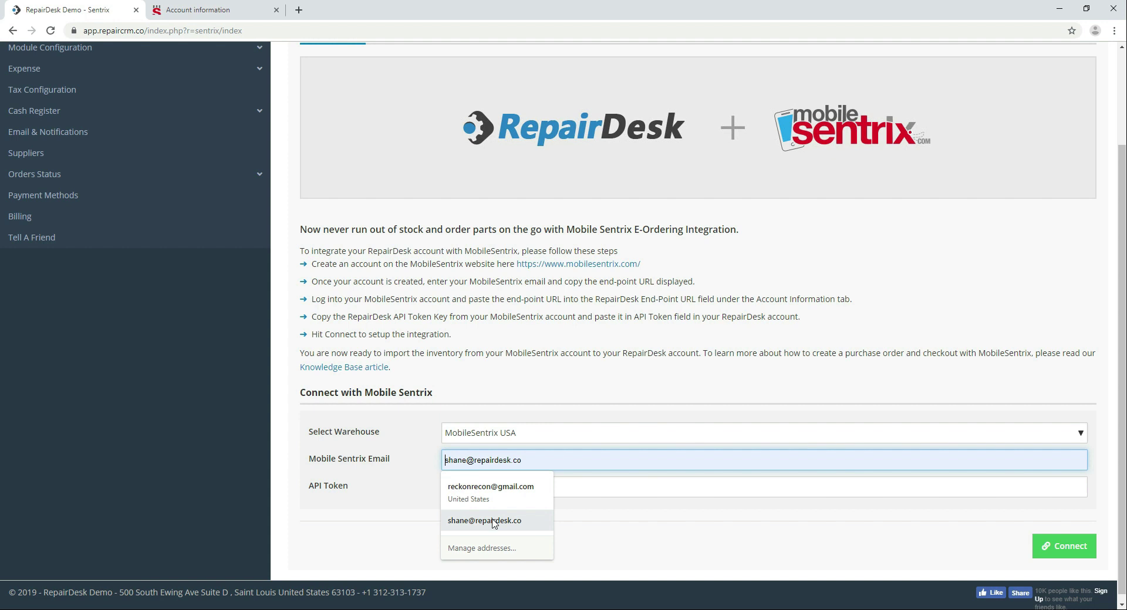
{"action": "left_click", "coordinate": [493, 521]}
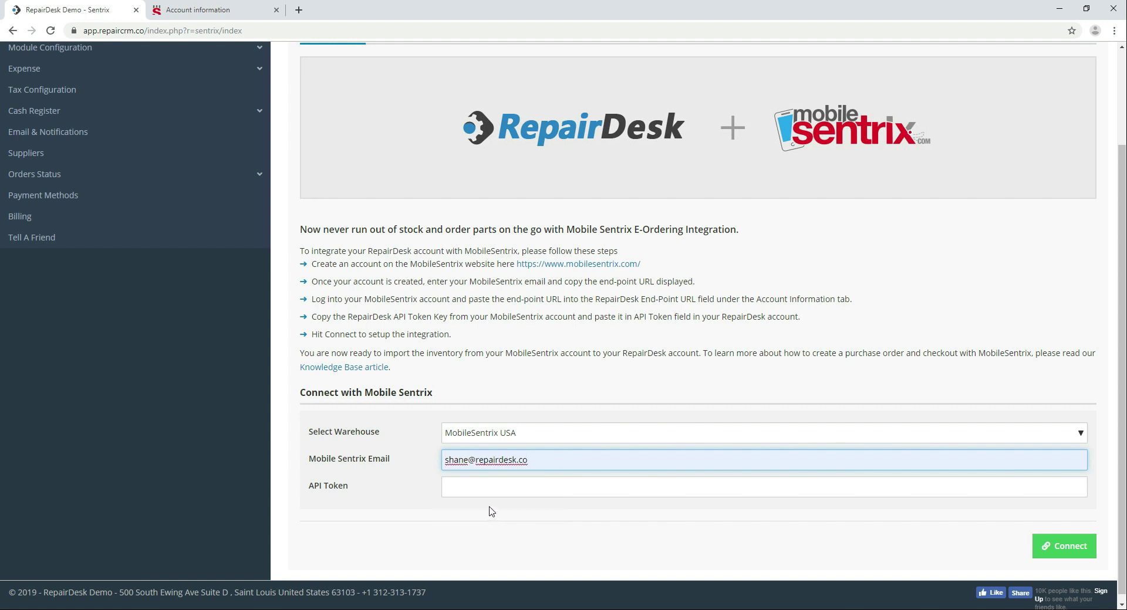
{"action": "right_click", "coordinate": [493, 488]}
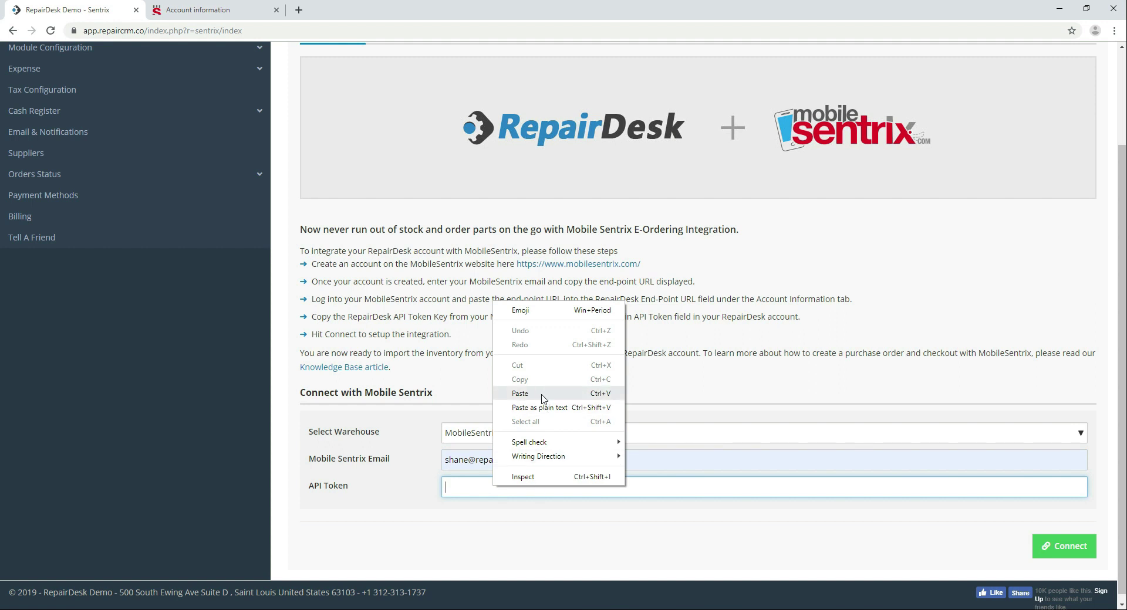
{"action": "left_click", "coordinate": [521, 394]}
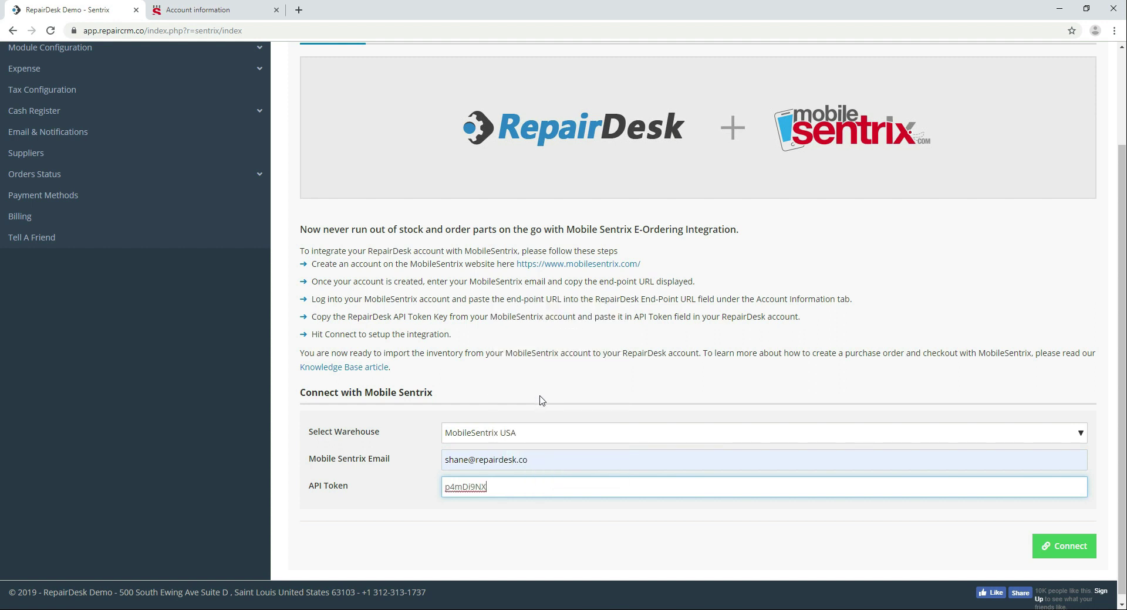
{"action": "left_click", "coordinate": [1073, 546]}
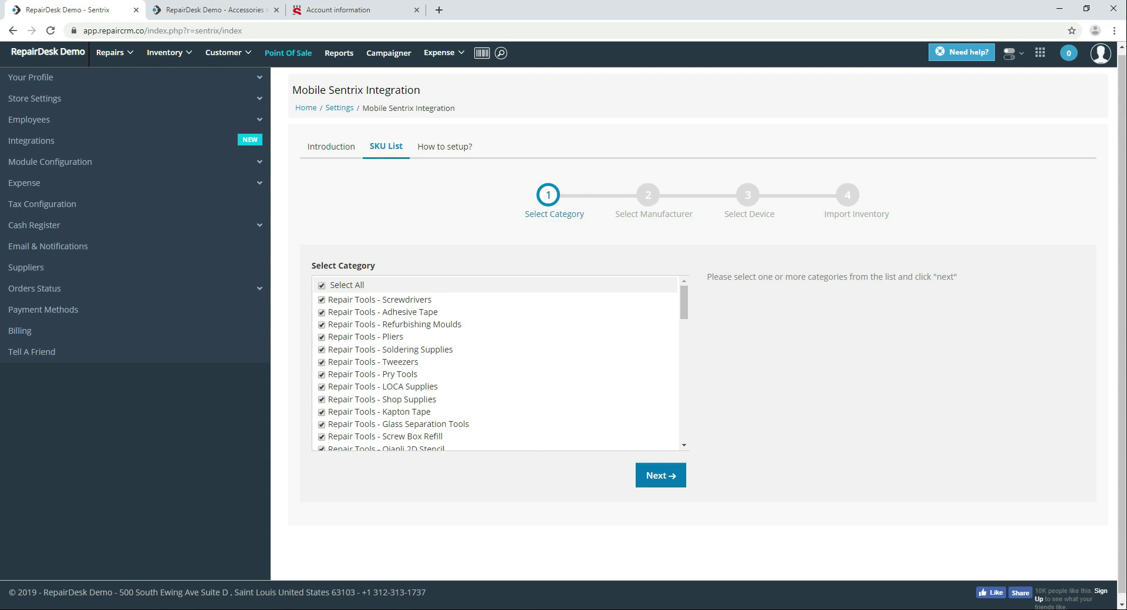
Step: Import the Mobile Sentrix SKU list for all categories, manufacturers and devices, and check the import history
{"action": "left_click", "coordinate": [673, 473]}
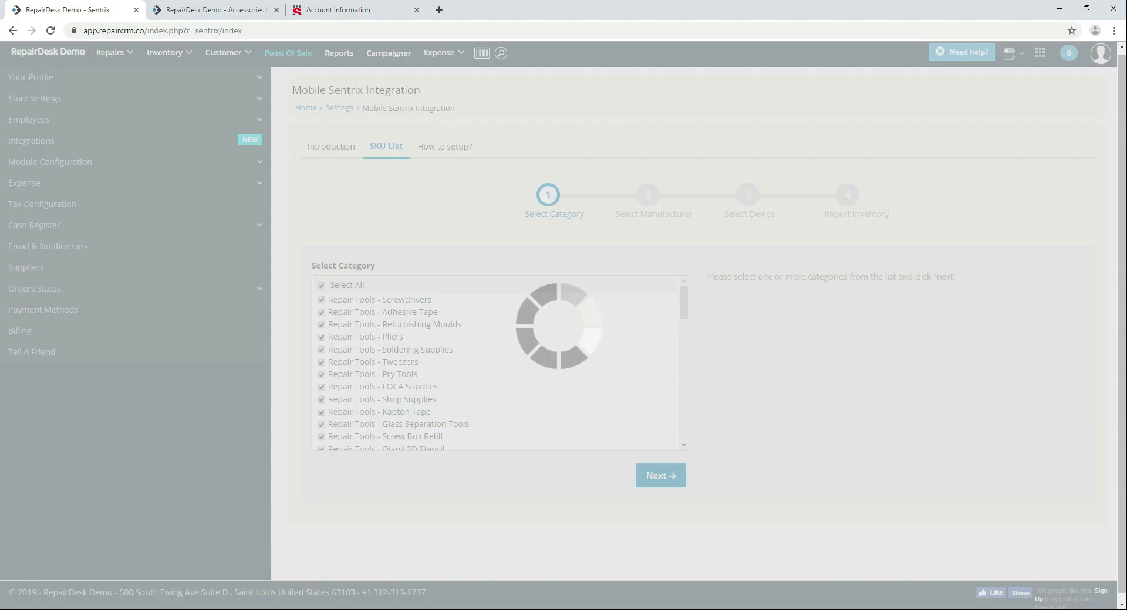
{"action": "scroll", "coordinate": [574, 443], "scroll_direction": "down", "scroll_amount": 3}
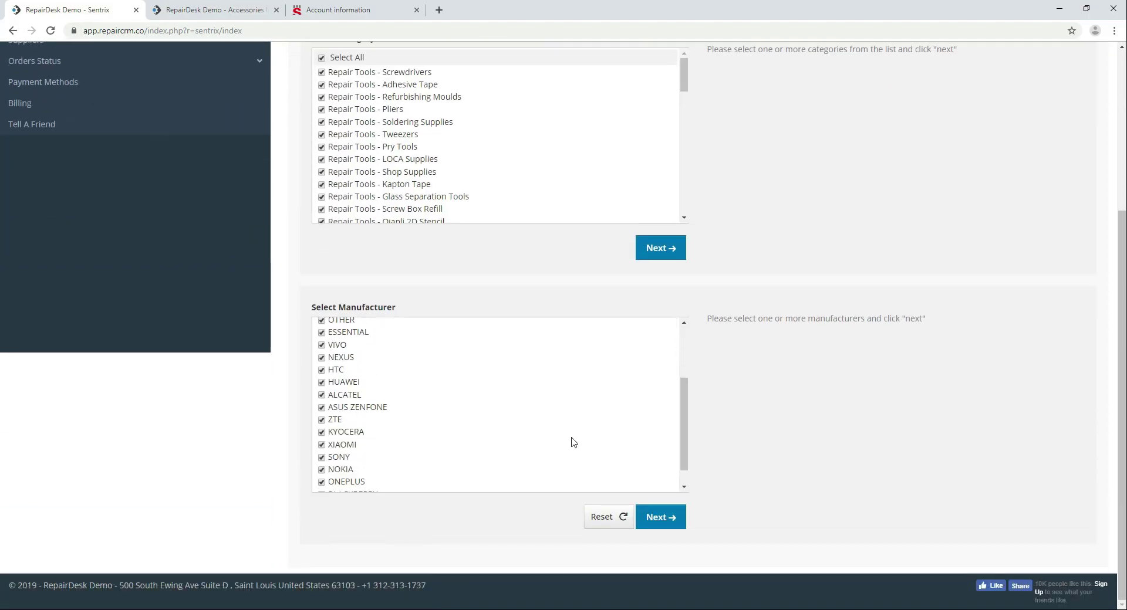
{"action": "scroll", "coordinate": [574, 442], "scroll_direction": "down", "scroll_amount": 1}
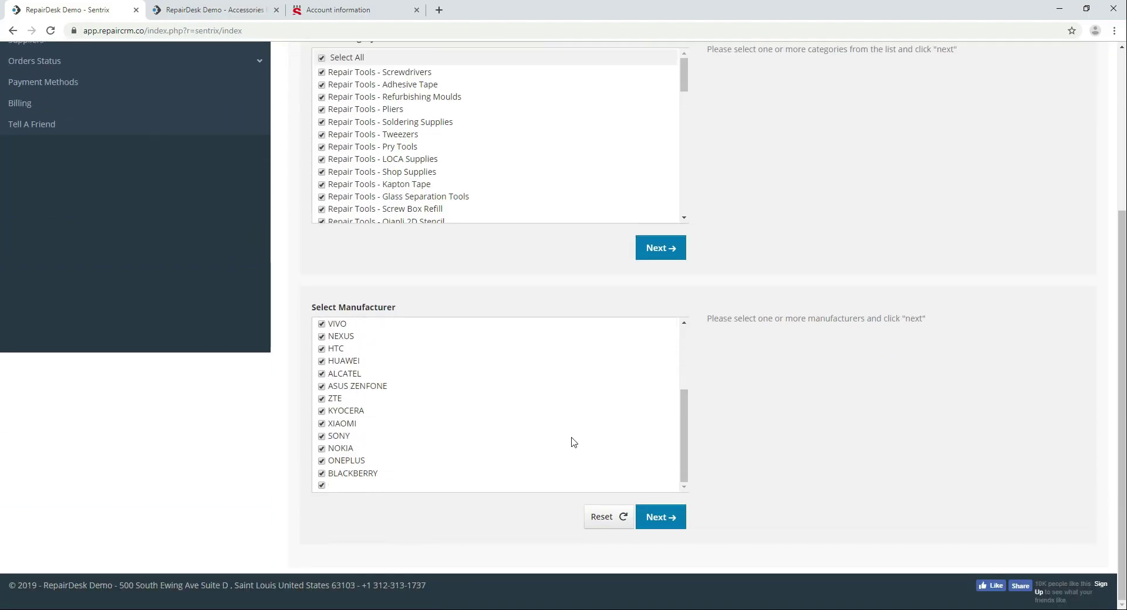
{"action": "left_click", "coordinate": [659, 520]}
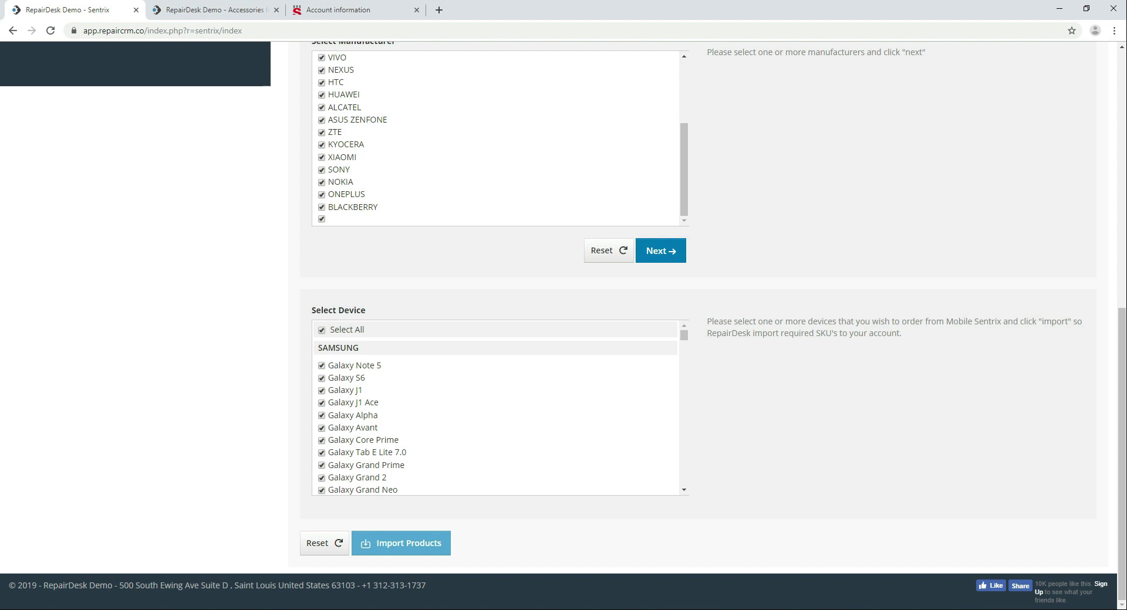
{"action": "left_click", "coordinate": [407, 550]}
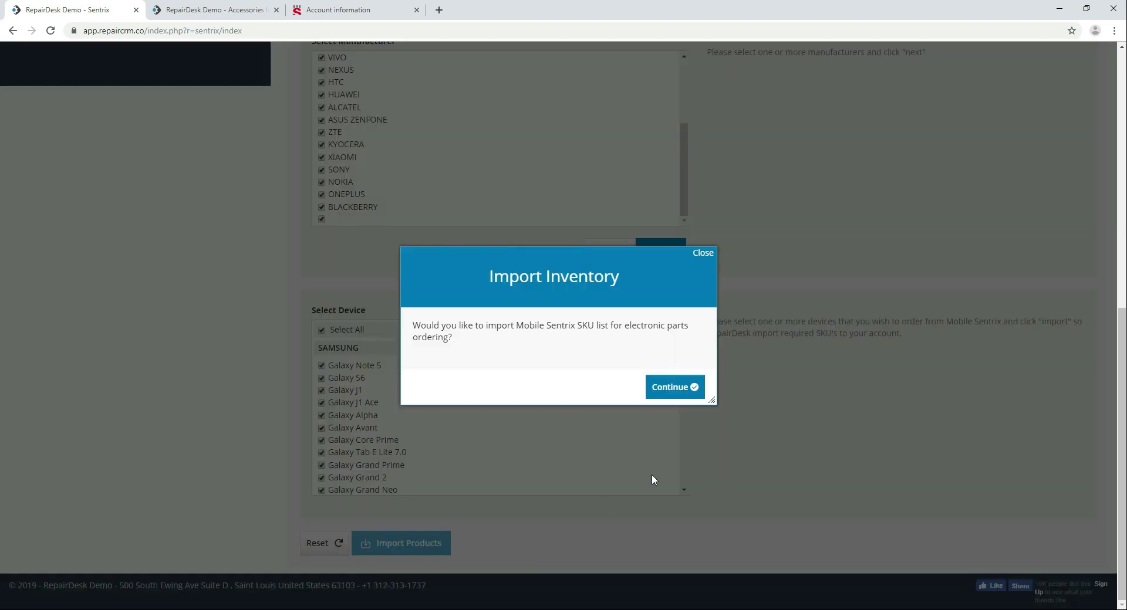
{"action": "left_click", "coordinate": [667, 387]}
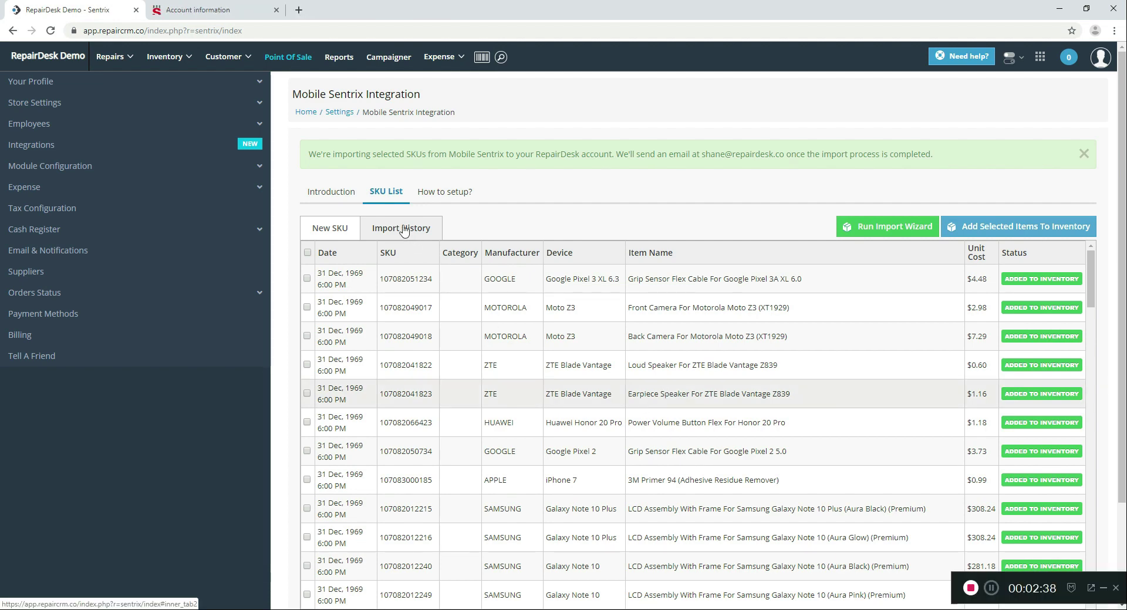
{"action": "left_click", "coordinate": [402, 229]}
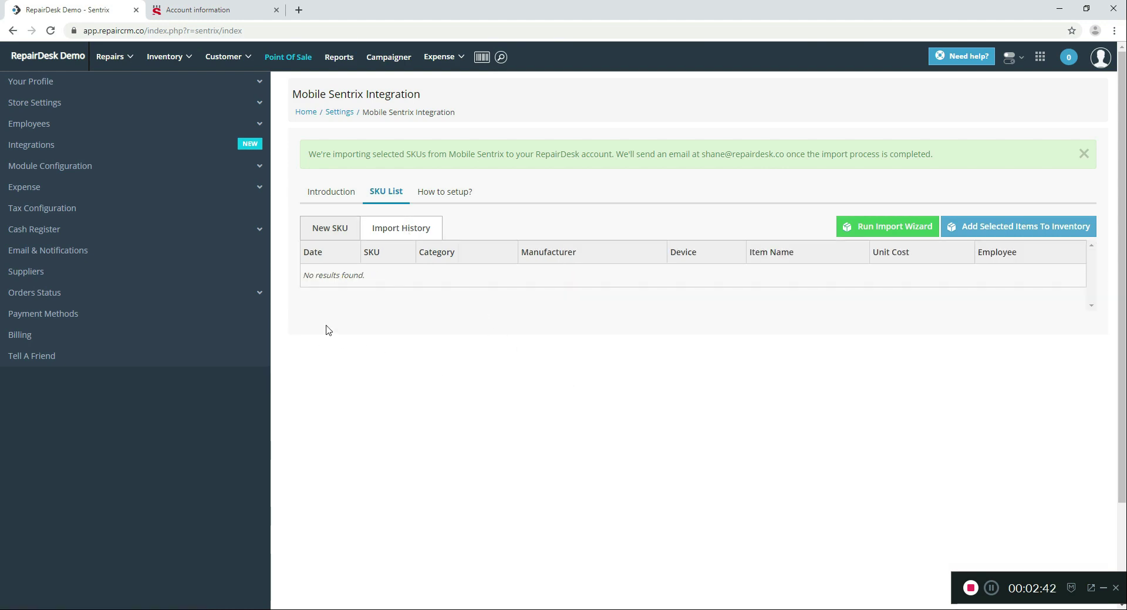
{"action": "left_click", "coordinate": [327, 230]}
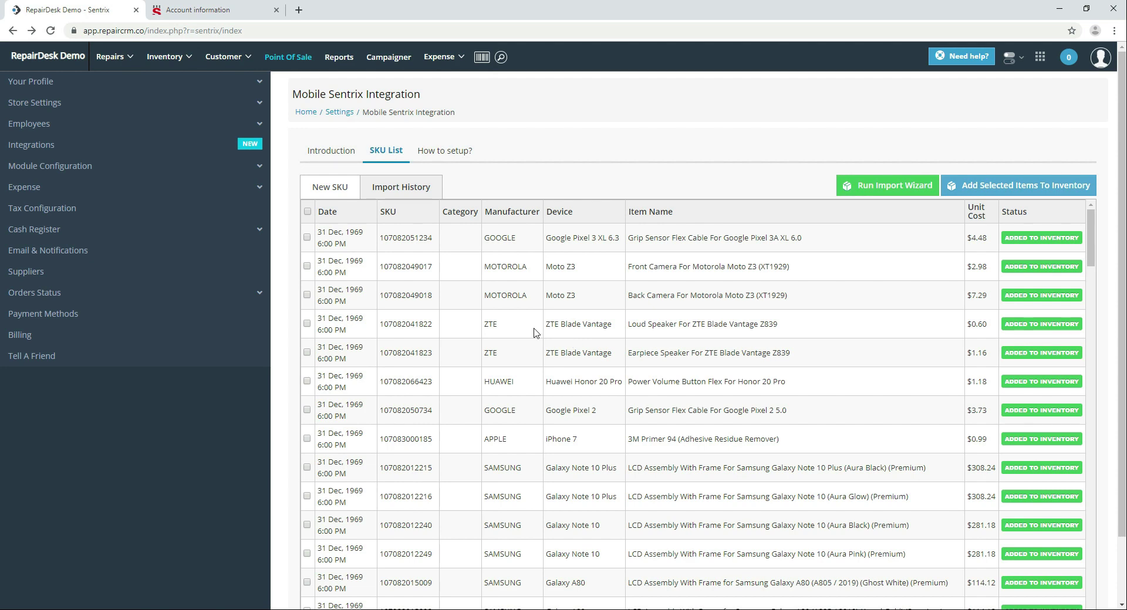
Step: Create a new purchase order and set its supplier to Mobile Sentrix Canada
{"action": "mouse_move", "coordinate": [165, 57]}
{"action": "left_click", "coordinate": [188, 182]}
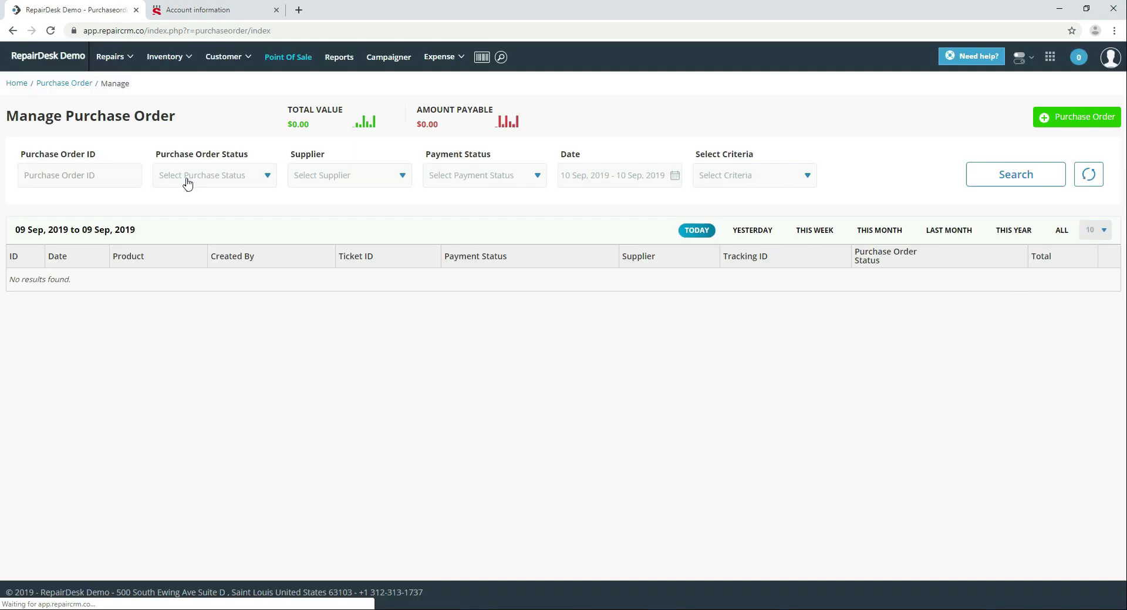
{"action": "left_click", "coordinate": [1082, 123]}
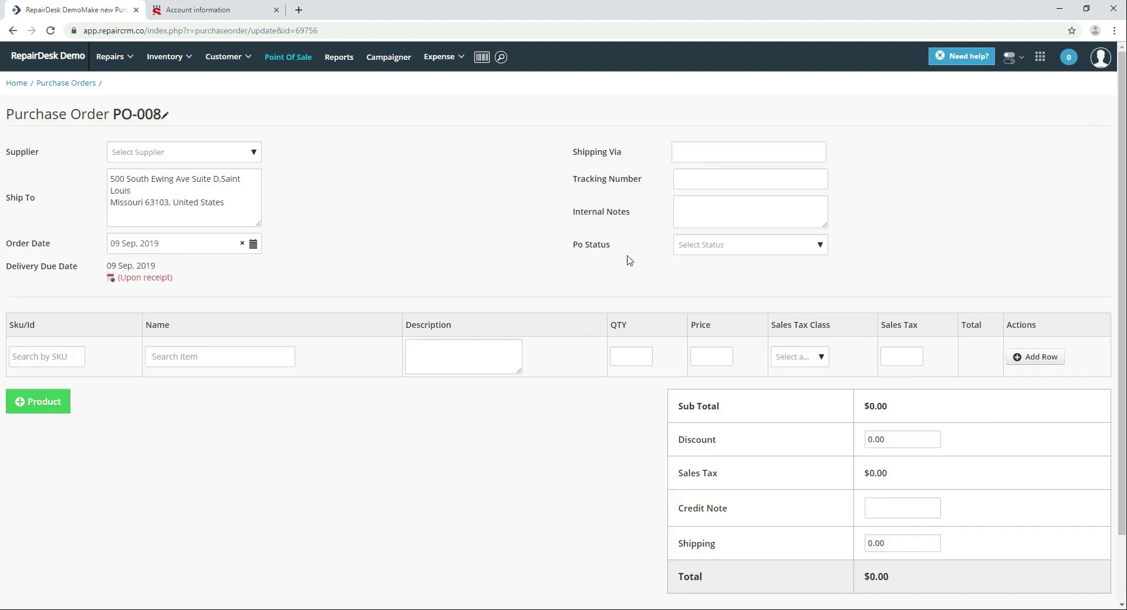
{"action": "left_click", "coordinate": [193, 154]}
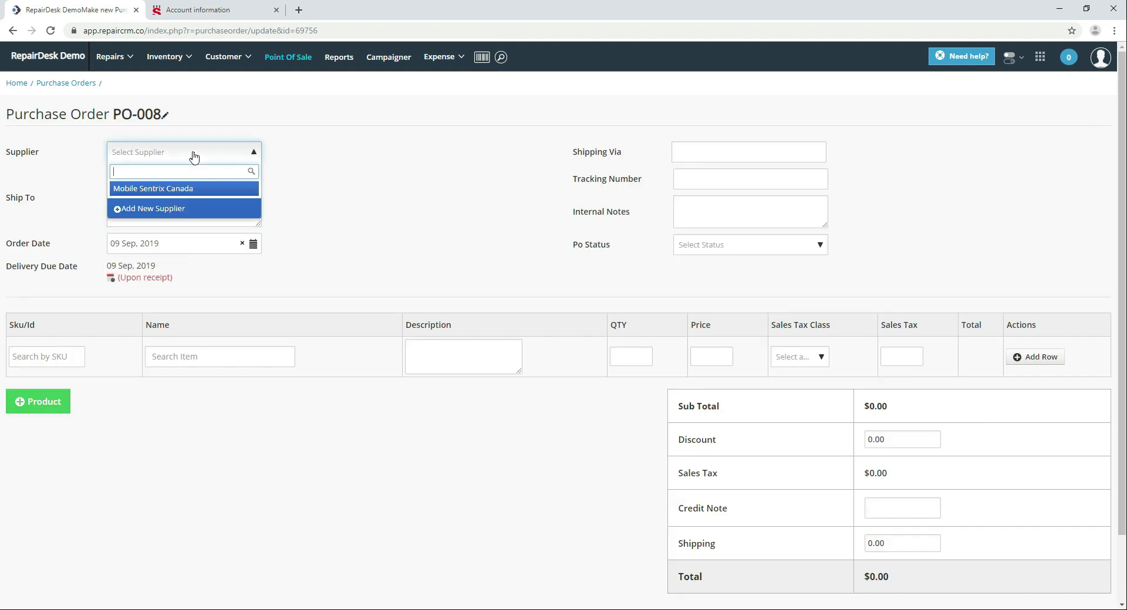
{"action": "left_click", "coordinate": [194, 189]}
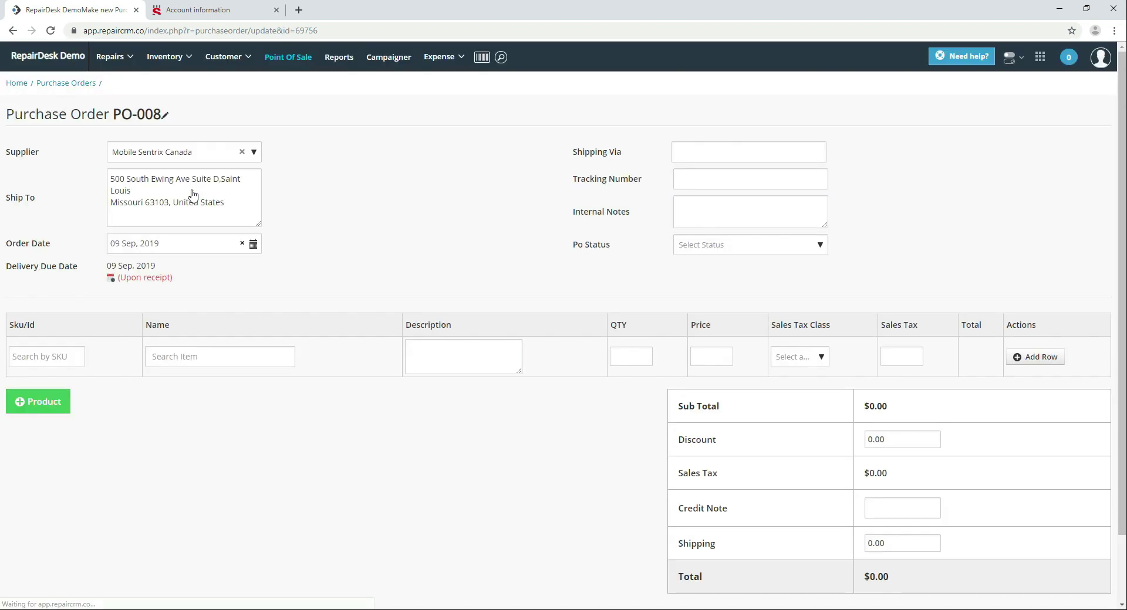
Step: Search the items for "iphone 7 plus", choose iPhone 7 Plus white X05 aftermarket, and check its available supplier stock and price
{"action": "left_click", "coordinate": [195, 357]}
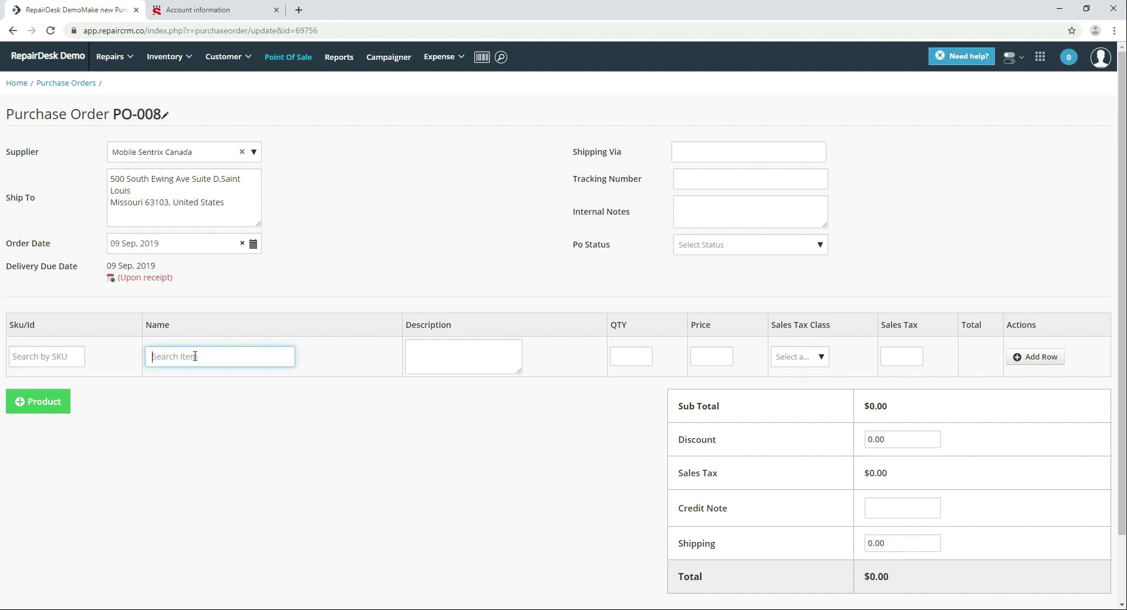
{"action": "type", "text": "iphone 7 plus"}
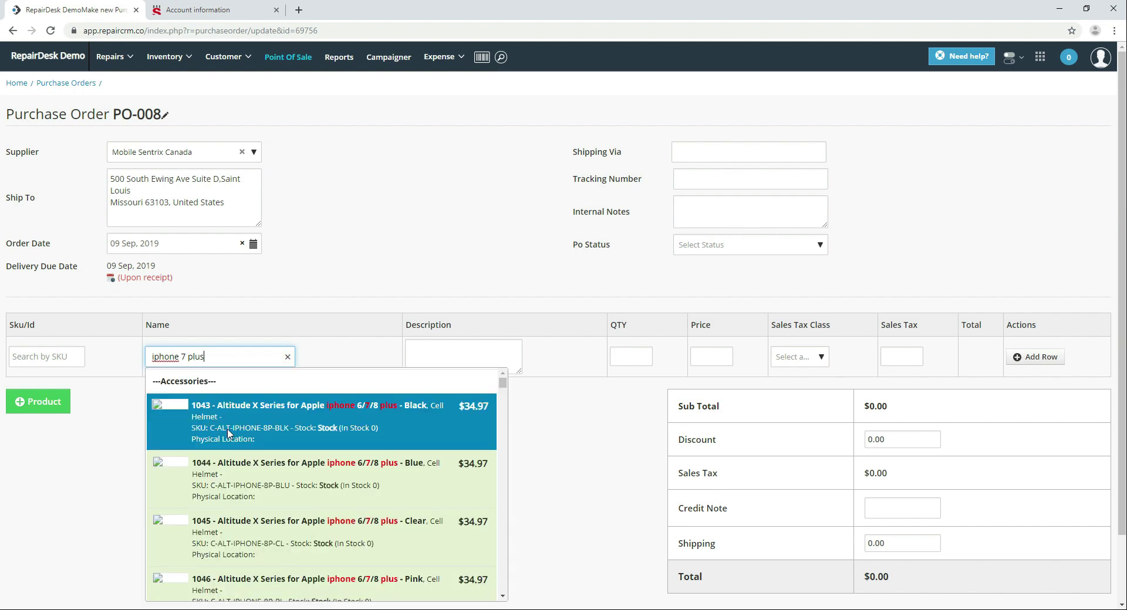
{"action": "scroll", "coordinate": [292, 498], "scroll_direction": "down", "scroll_amount": 3}
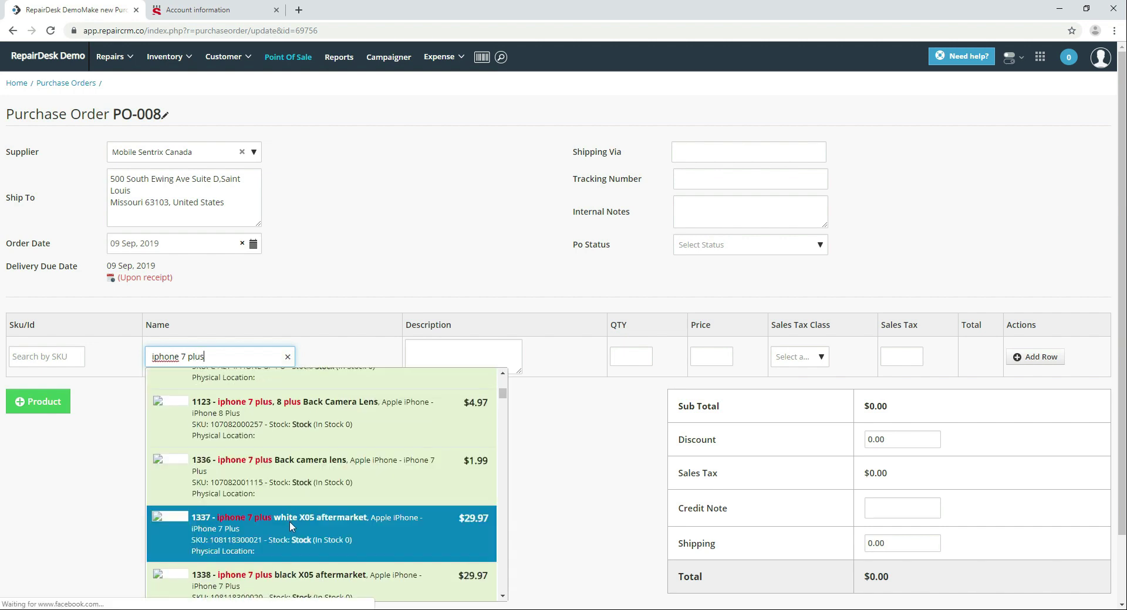
{"action": "left_click", "coordinate": [290, 521]}
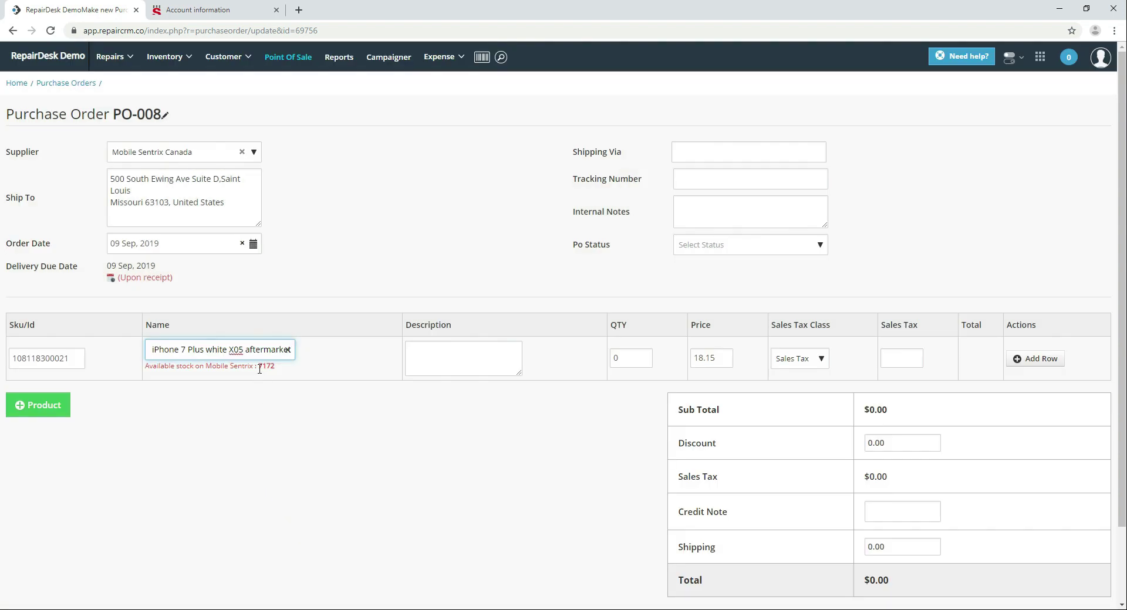
{"action": "double_click", "coordinate": [266, 367]}
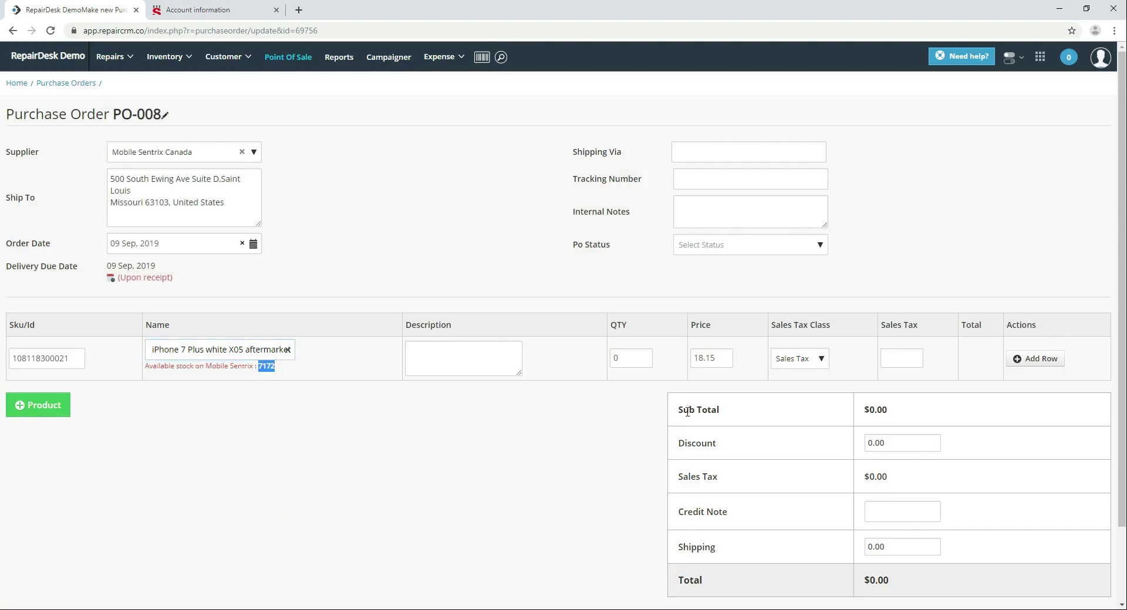
{"action": "double_click", "coordinate": [707, 358]}
{"action": "left_click_drag", "start_coordinate": [707, 359], "coordinate": [688, 365]}
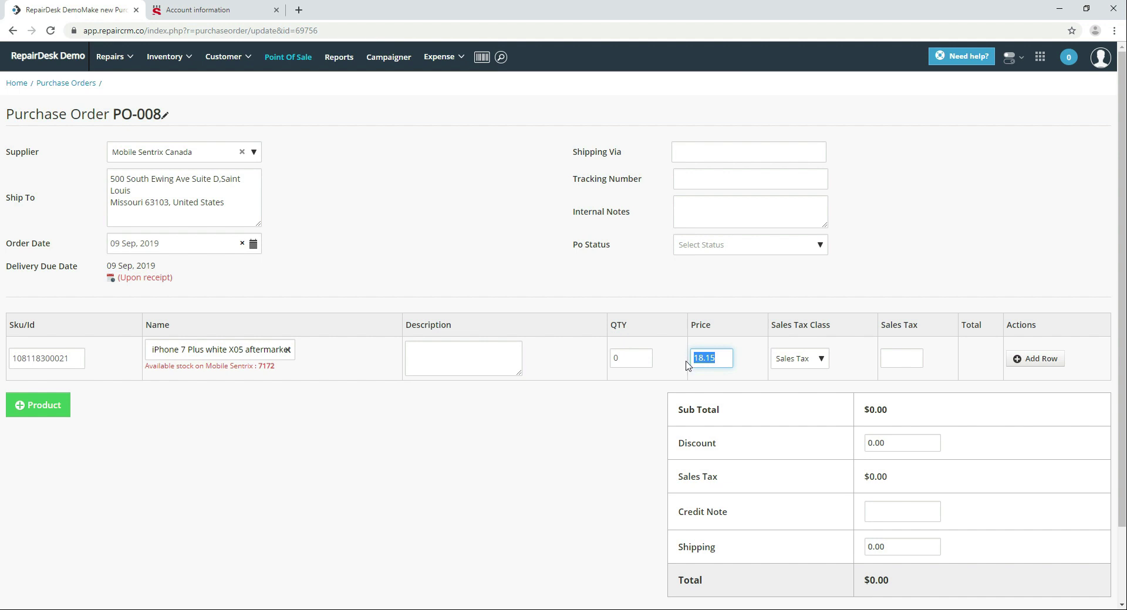
Step: Set the iPhone 7 Plus item's quantity to 50, add its row to the order, and save the purchase order
{"action": "double_click", "coordinate": [621, 358]}
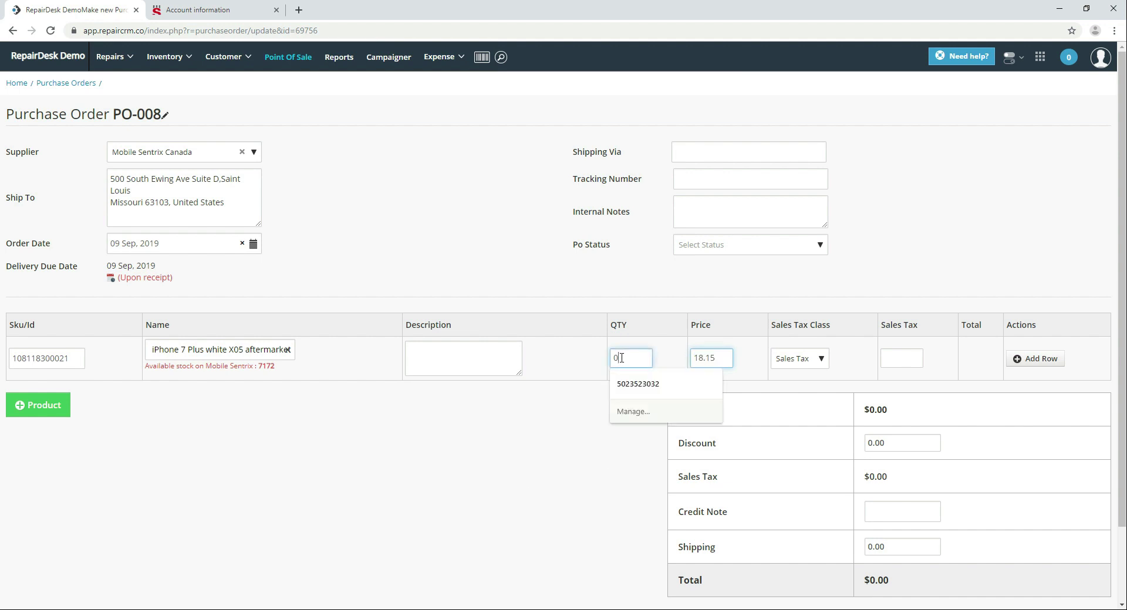
{"action": "key", "text": "BackSpace"}
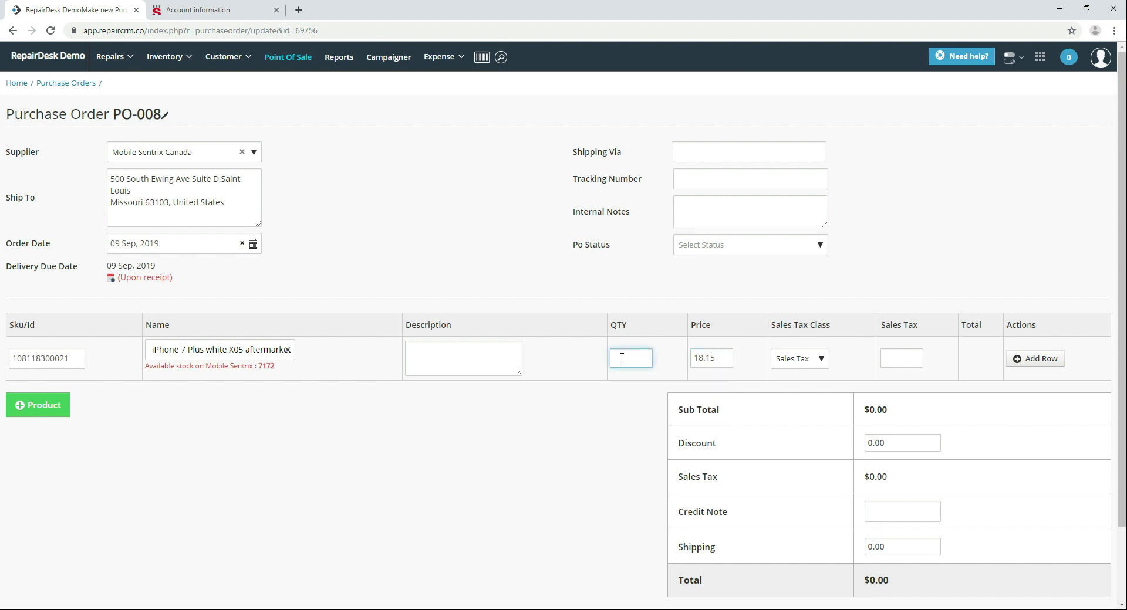
{"action": "type", "text": "50"}
{"action": "left_click", "coordinate": [562, 435]}
{"action": "scroll", "coordinate": [562, 435], "scroll_direction": "down", "scroll_amount": 2}
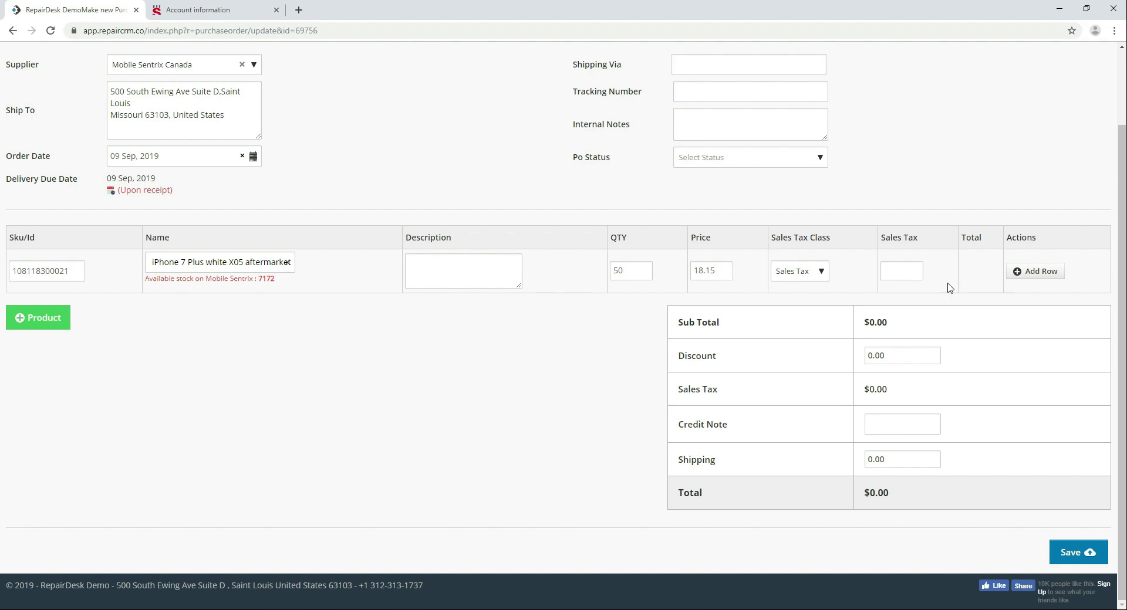
{"action": "left_click", "coordinate": [1025, 273]}
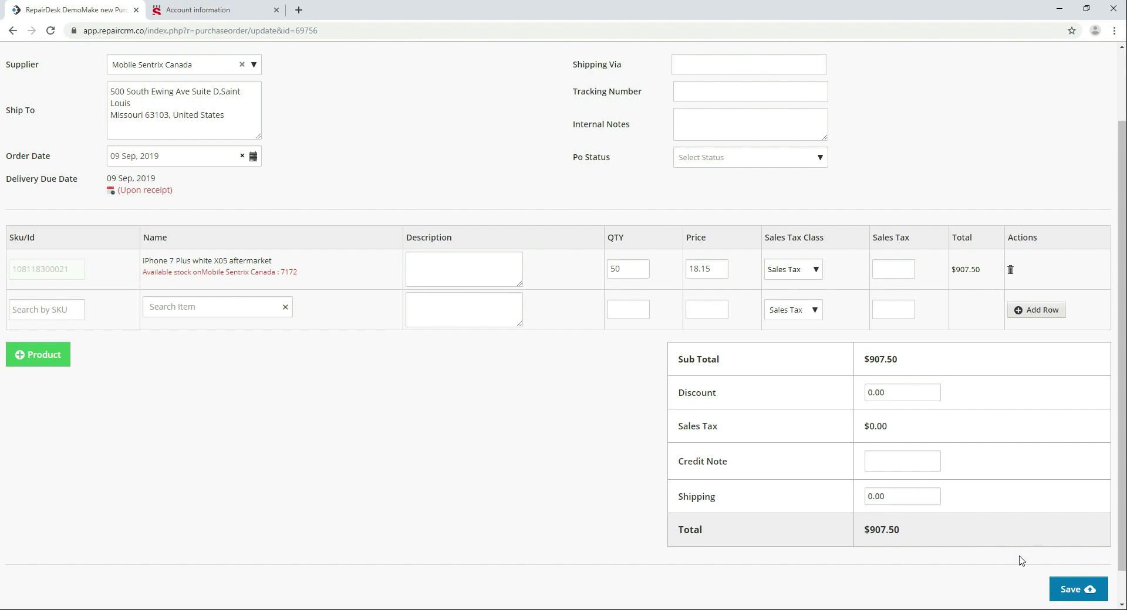
{"action": "left_click", "coordinate": [1068, 590]}
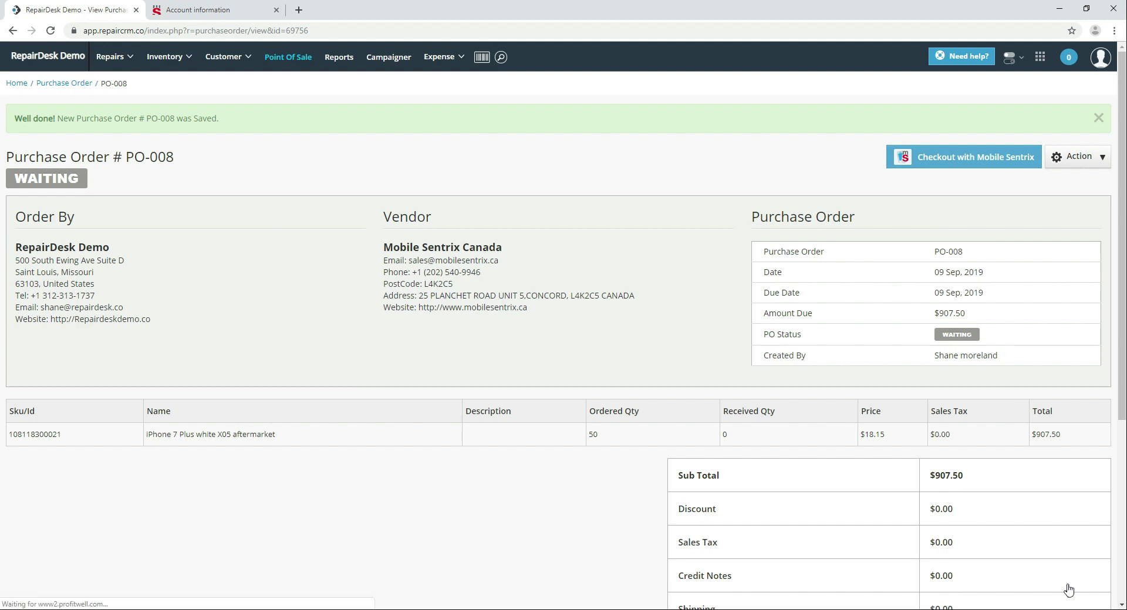
Step: Check out the purchase order with Mobile Sentrix, then return to RepairDesk and dismiss the checkout dialog
{"action": "left_click", "coordinate": [999, 162]}
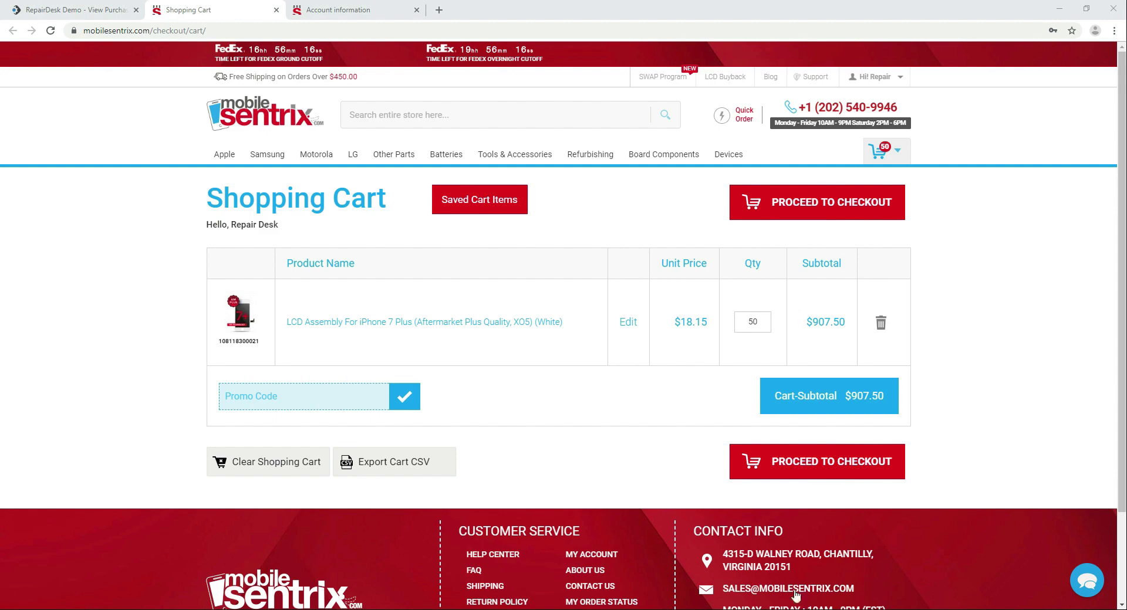
{"action": "left_click", "coordinate": [65, 12]}
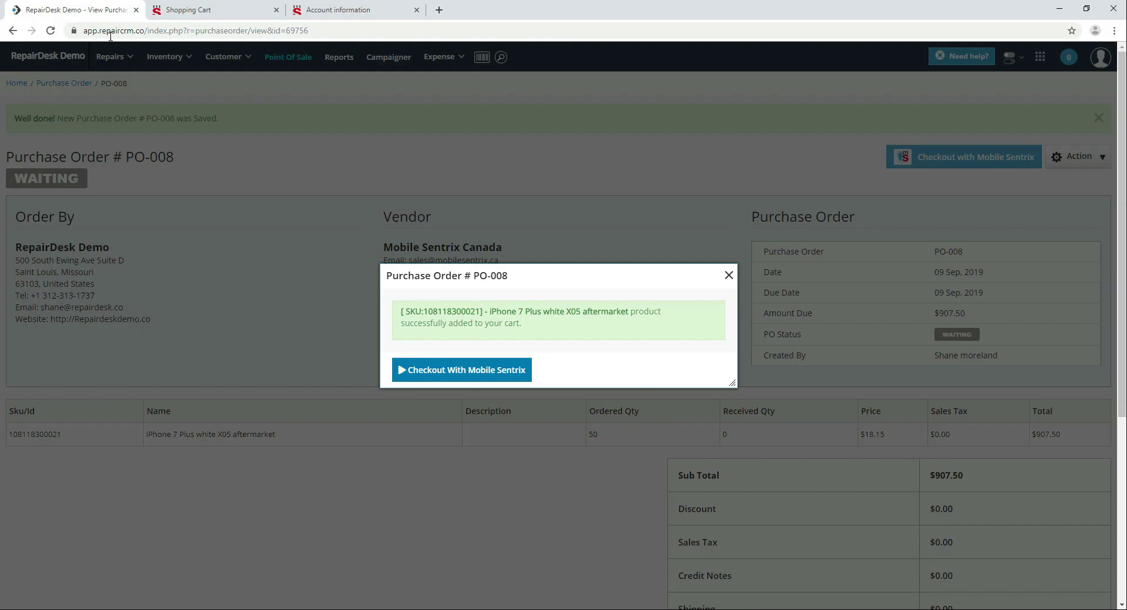
{"action": "left_click", "coordinate": [731, 275]}
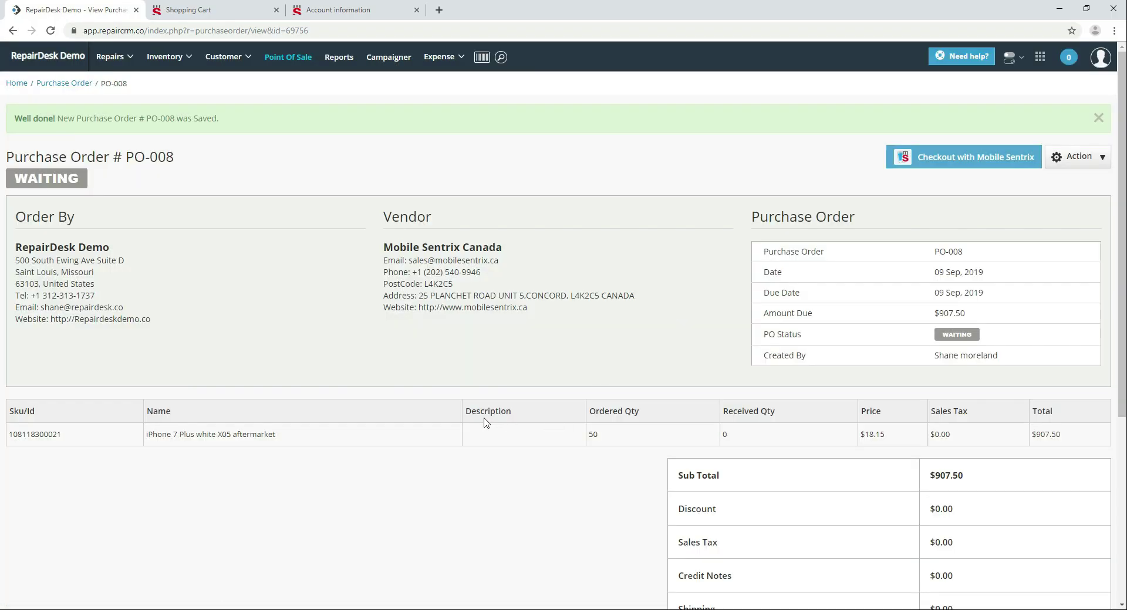
{"action": "scroll", "coordinate": [68, 334], "scroll_direction": "down", "scroll_amount": 1}
{"action": "scroll", "coordinate": [68, 334], "scroll_direction": "up", "scroll_amount": 1}
Step: Create and save a goods received note for the Mobile Sentrix Canada purchase order with 50 units received, and start printing barcodes
{"action": "left_click", "coordinate": [164, 56]}
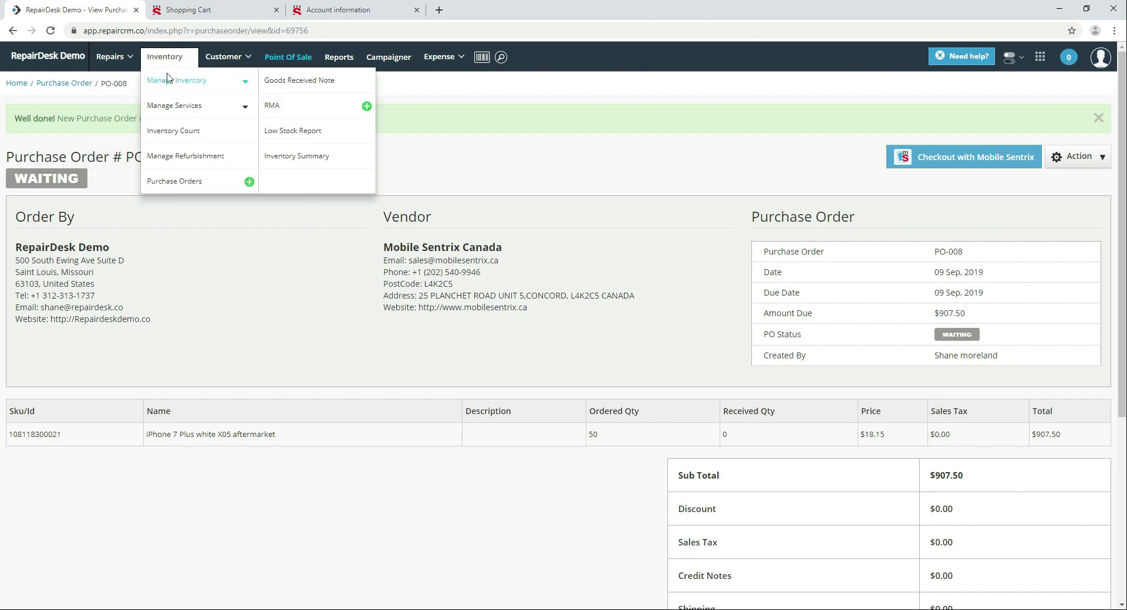
{"action": "left_click", "coordinate": [188, 182]}
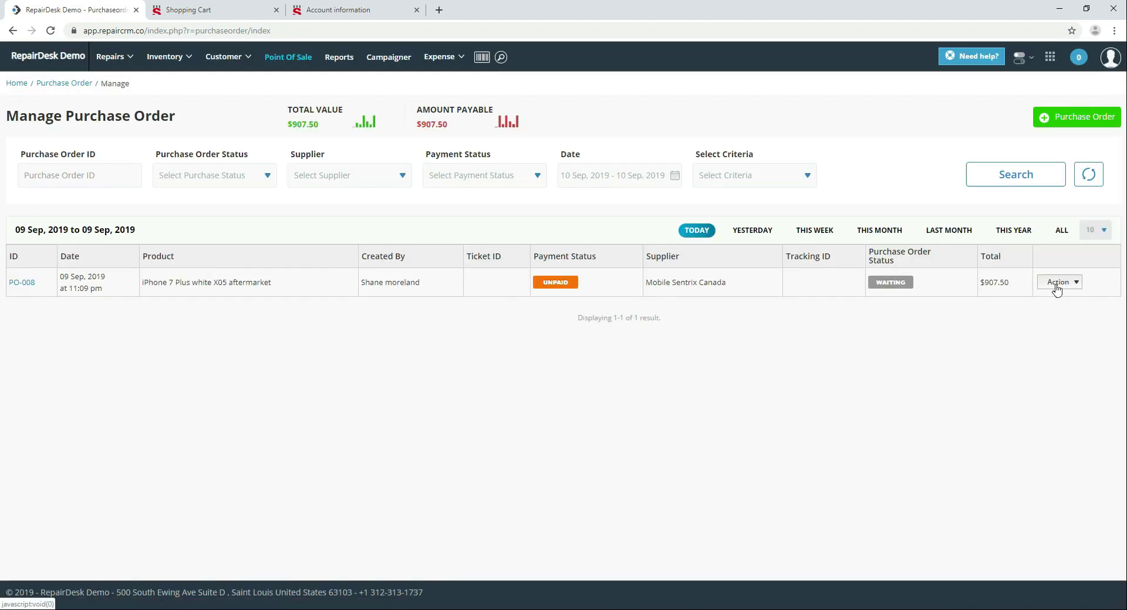
{"action": "left_click", "coordinate": [1057, 286]}
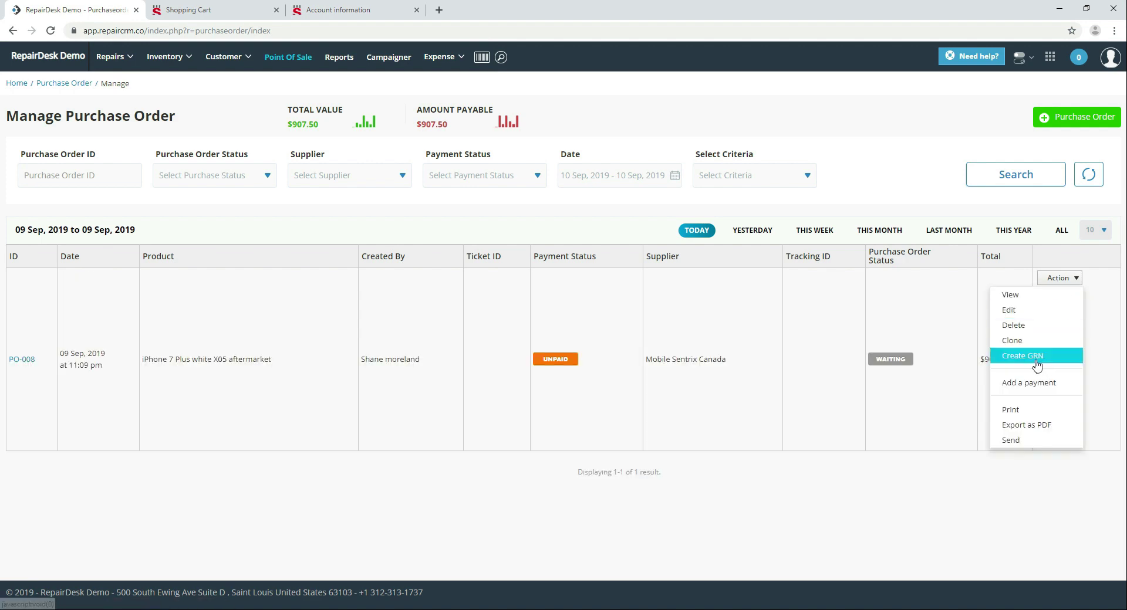
{"action": "left_click", "coordinate": [1035, 362]}
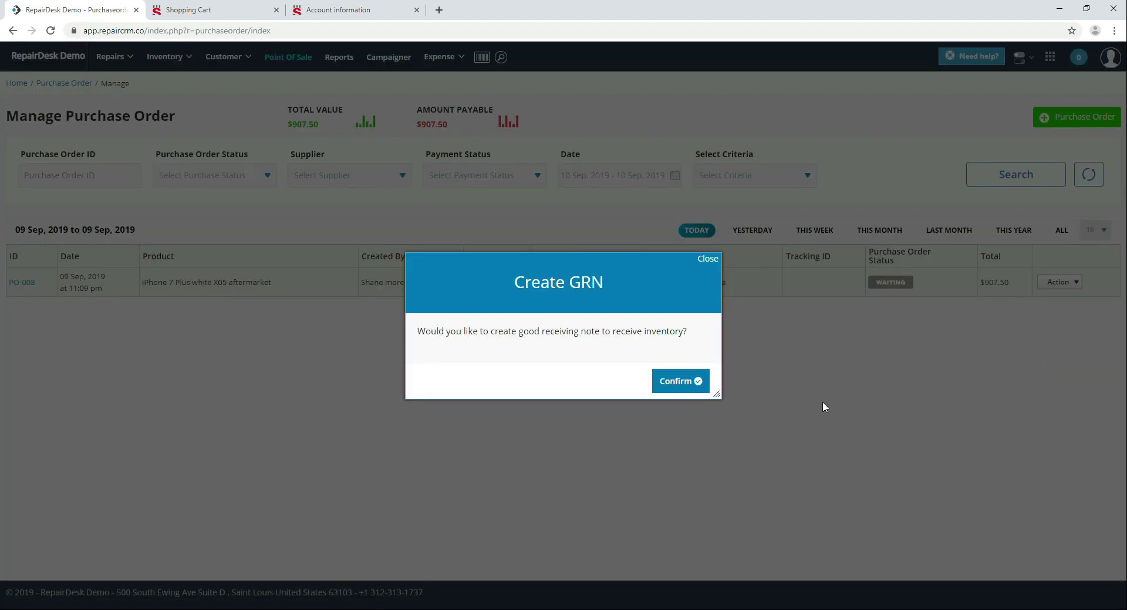
{"action": "left_click", "coordinate": [665, 384]}
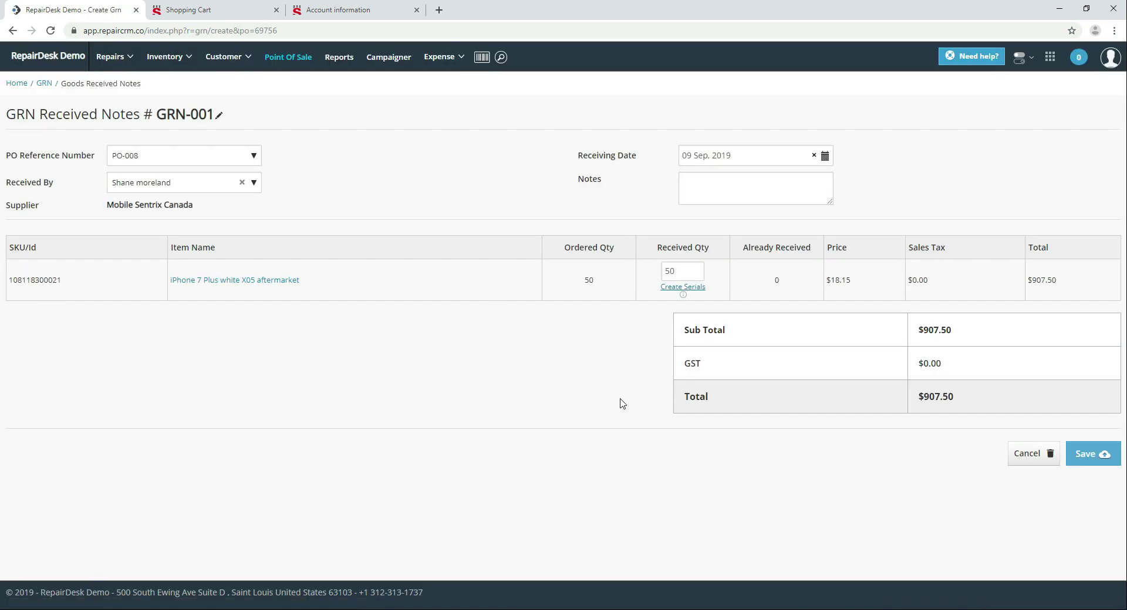
{"action": "left_click", "coordinate": [1086, 454]}
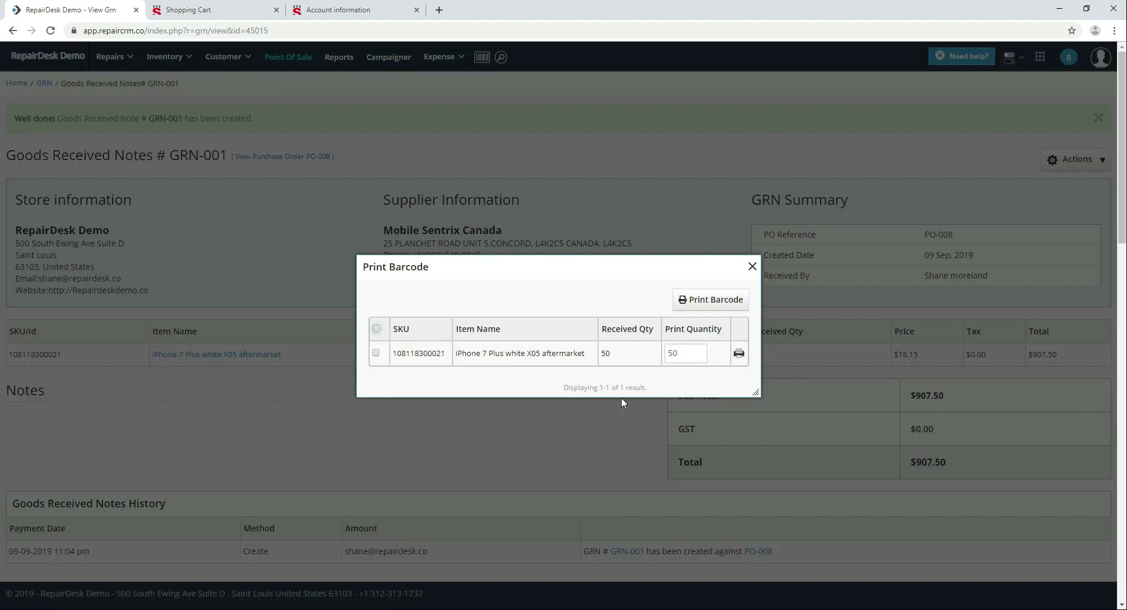
{"action": "left_click", "coordinate": [675, 301]}
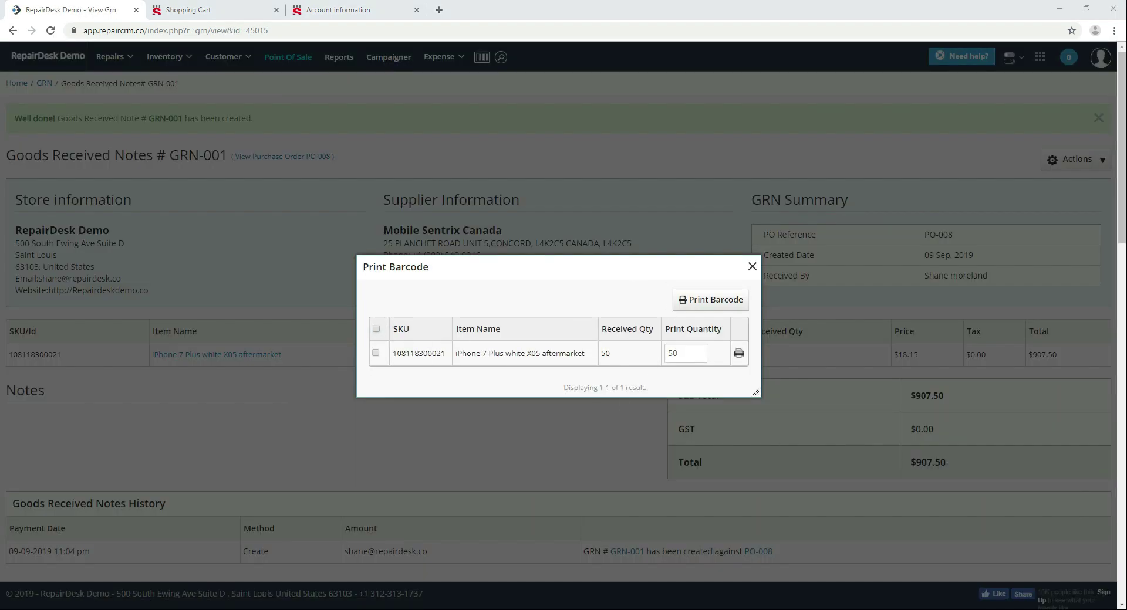